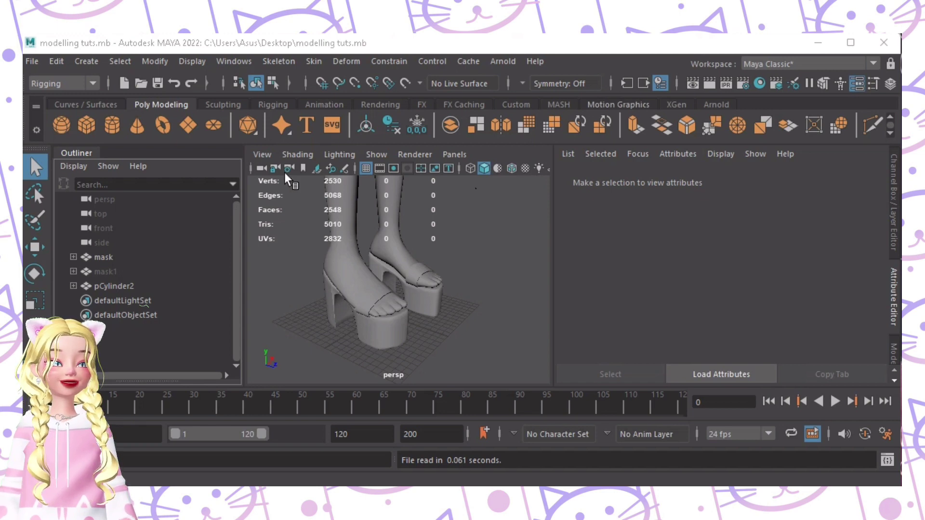
Delete the mask and mask1 body meshes from the scene.
{"action": "left_click", "coordinate": [114, 257]}
{"action": "left_click", "coordinate": [122, 272], "text": "shift"}
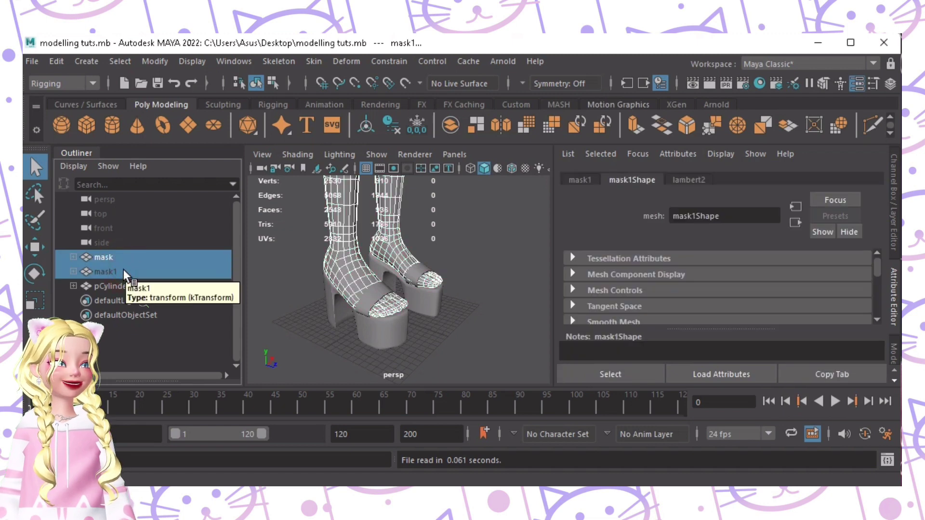
{"action": "key", "text": "Delete"}
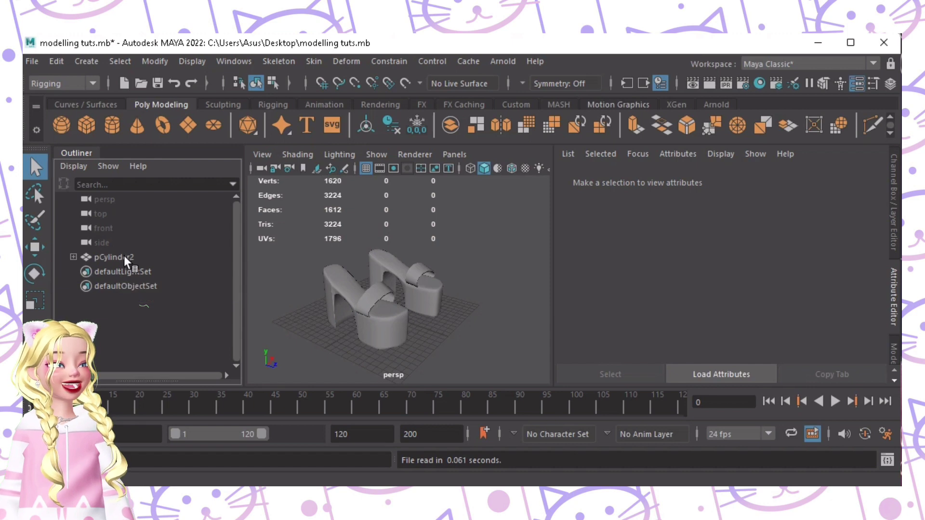
Delete the construction history of the shoe mesh pCylinder2.
{"action": "left_click", "coordinate": [123, 256]}
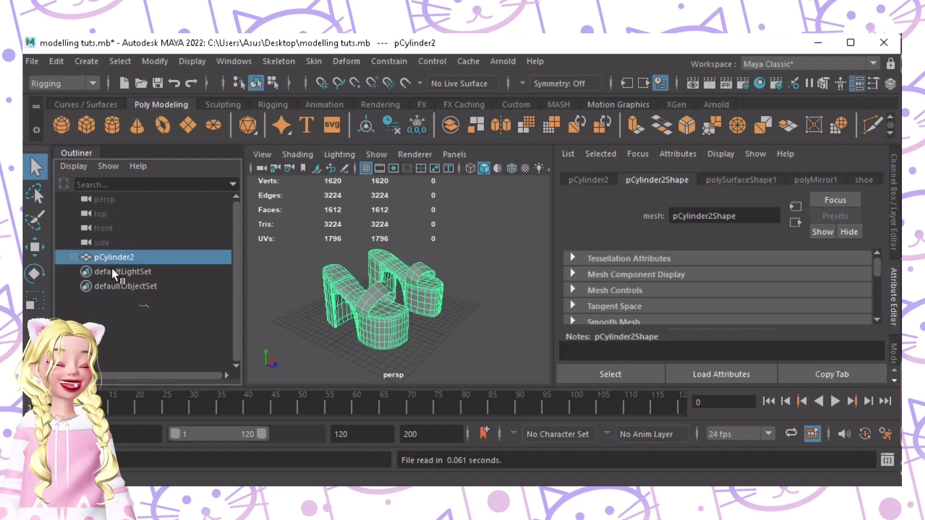
{"action": "key", "text": "alt+shift+d"}
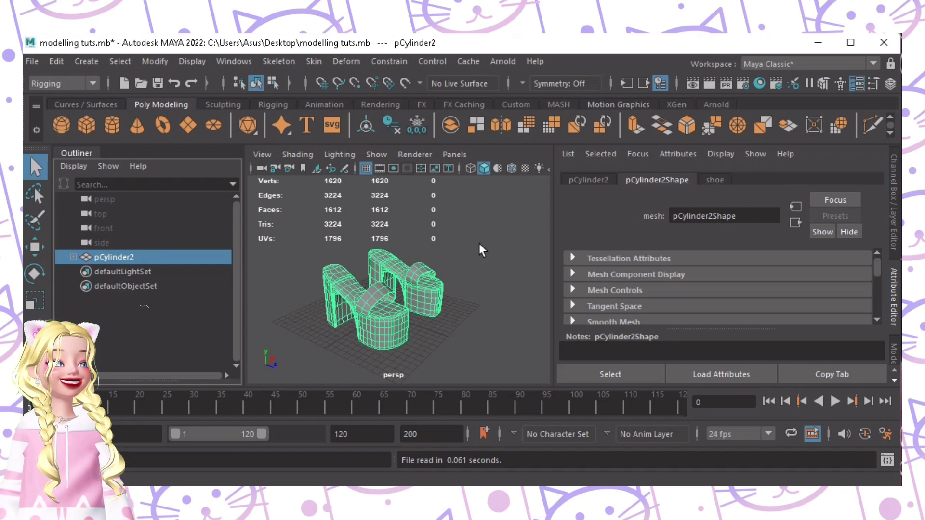
{"action": "left_click", "coordinate": [414, 322]}
{"action": "mouse_move", "coordinate": [475, 283]}
{"action": "left_mouse_down", "text": "alt"}
{"action": "mouse_move", "coordinate": [450, 285]}
{"action": "mouse_move", "coordinate": [469, 284]}
{"action": "left_mouse_up", "text": "alt"}
{"action": "right_click_drag", "start_coordinate": [469, 284], "coordinate": [460, 283], "text": "alt"}
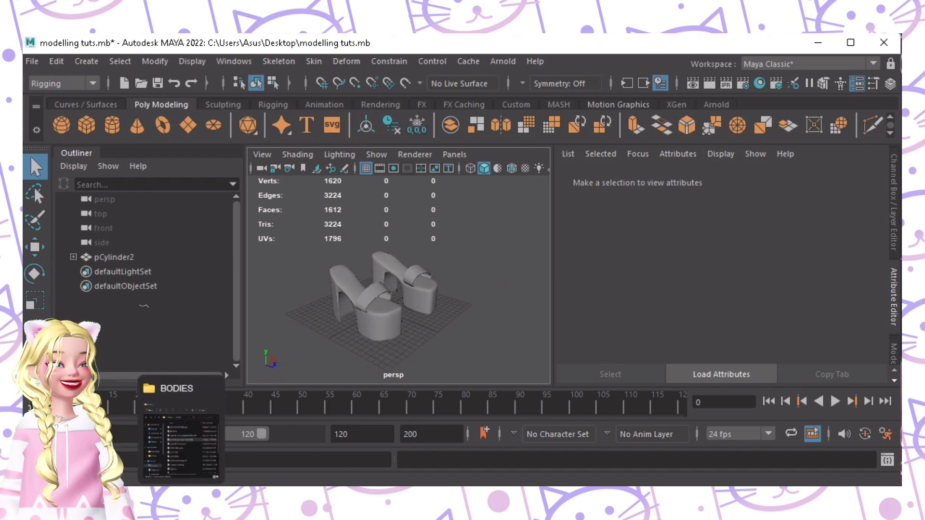
Import the creatorBaseSet_zepeto UPDATED model from the BODIES folder into the Maya scene with the shoes.
{"action": "left_click", "coordinate": [185, 500]}
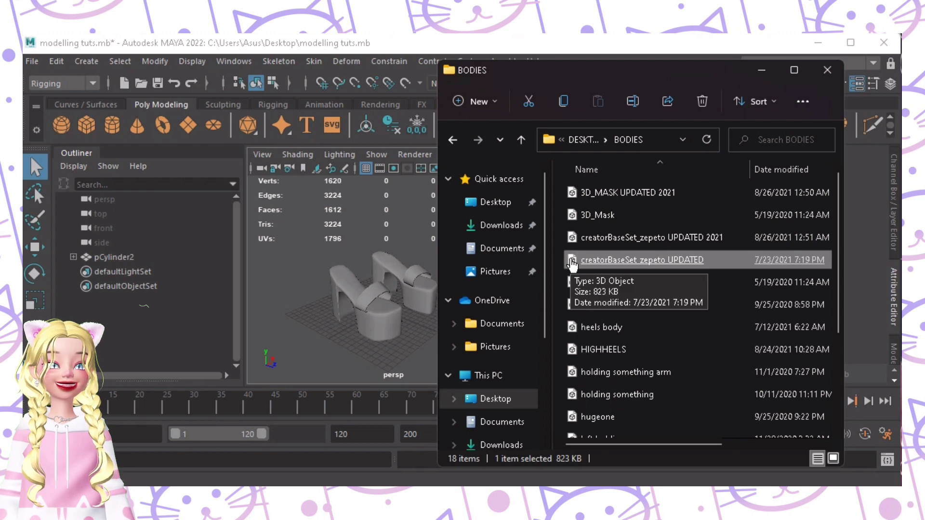
{"action": "left_click_drag", "start_coordinate": [572, 264], "coordinate": [372, 291]}
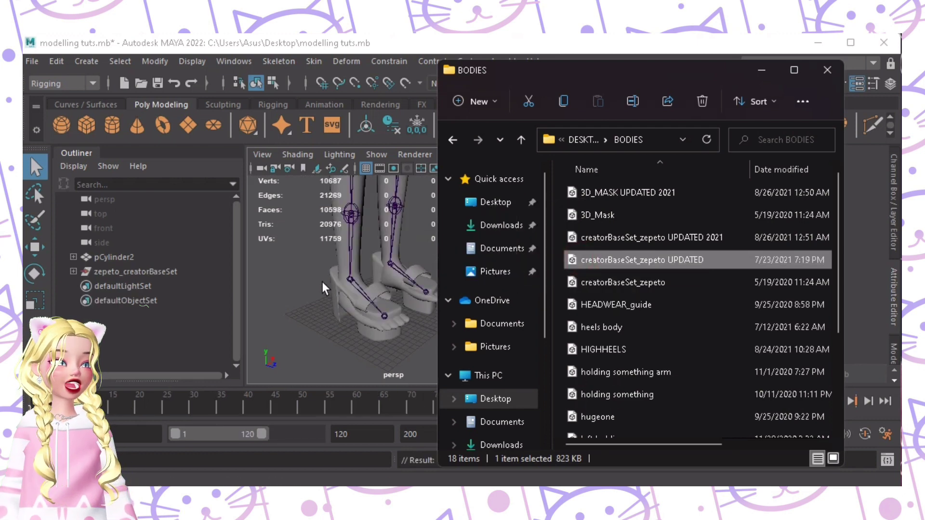
{"action": "left_click", "coordinate": [313, 264]}
{"action": "left_click_drag", "start_coordinate": [354, 229], "coordinate": [332, 280], "text": "alt"}
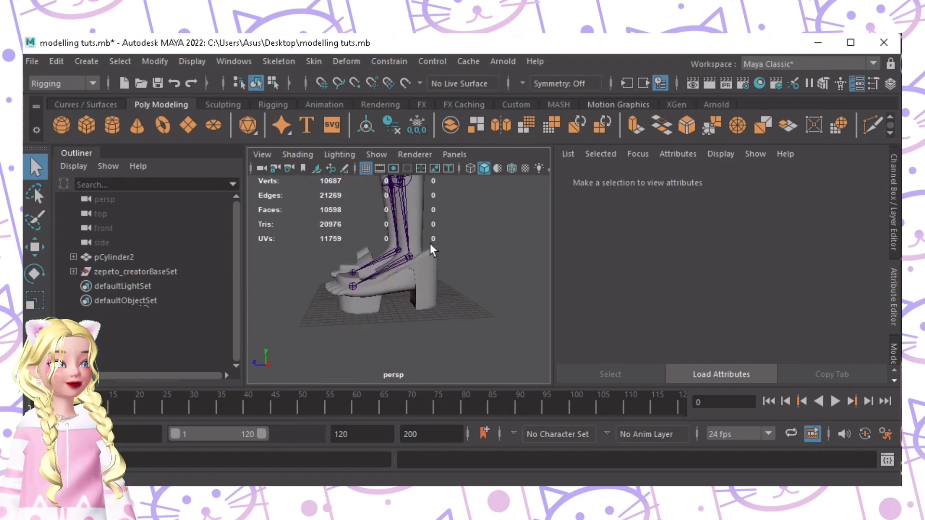
Raise the imported body by setting the hips joint's Translate Y to 58.
{"action": "left_click", "coordinate": [73, 272]}
{"action": "left_click", "coordinate": [104, 299]}
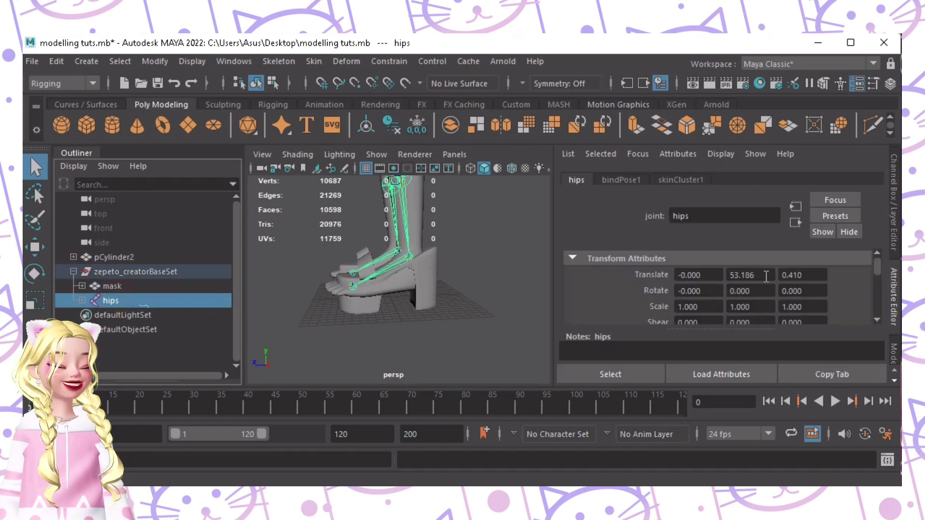
{"action": "left_click", "coordinate": [766, 275]}
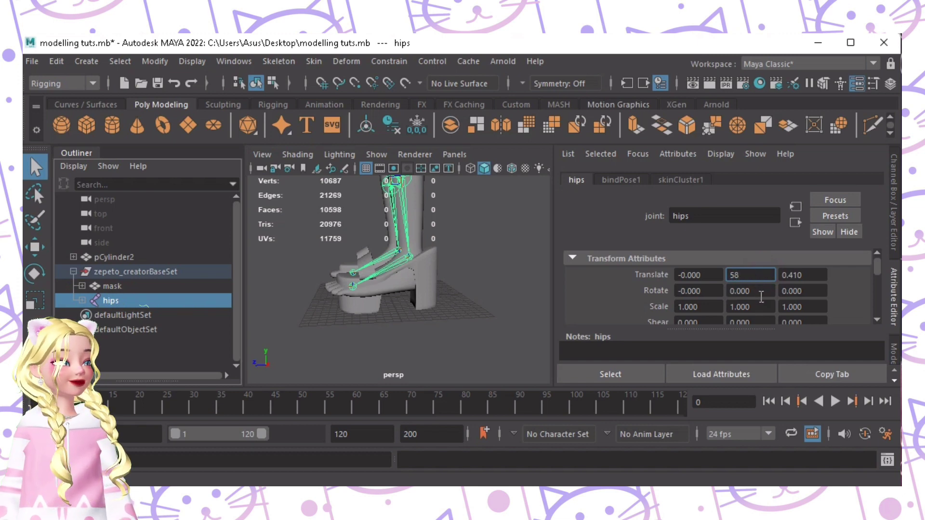
{"action": "left_click", "coordinate": [761, 291]}
Set the Y rotation of the foot_L joint to 20 and of the toes_L joint to -20.
{"action": "left_click", "coordinate": [414, 228]}
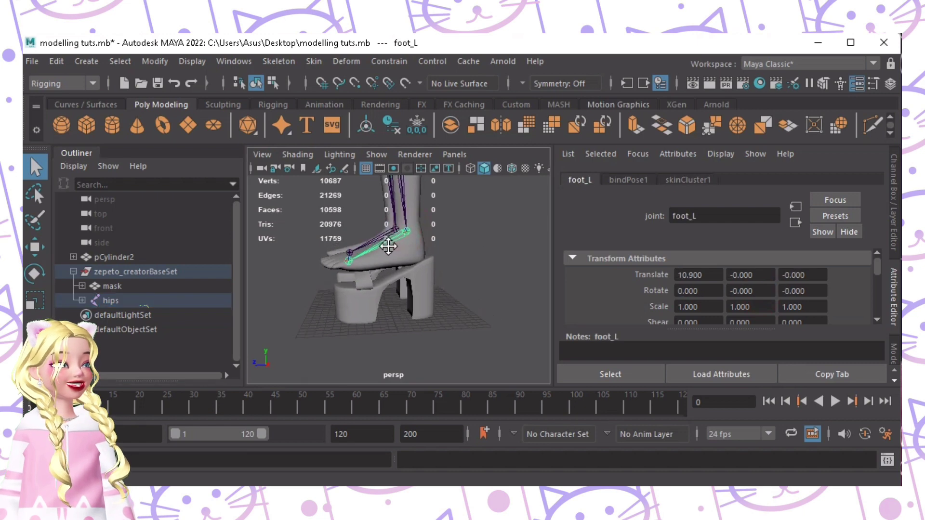
{"action": "key", "text": "f"}
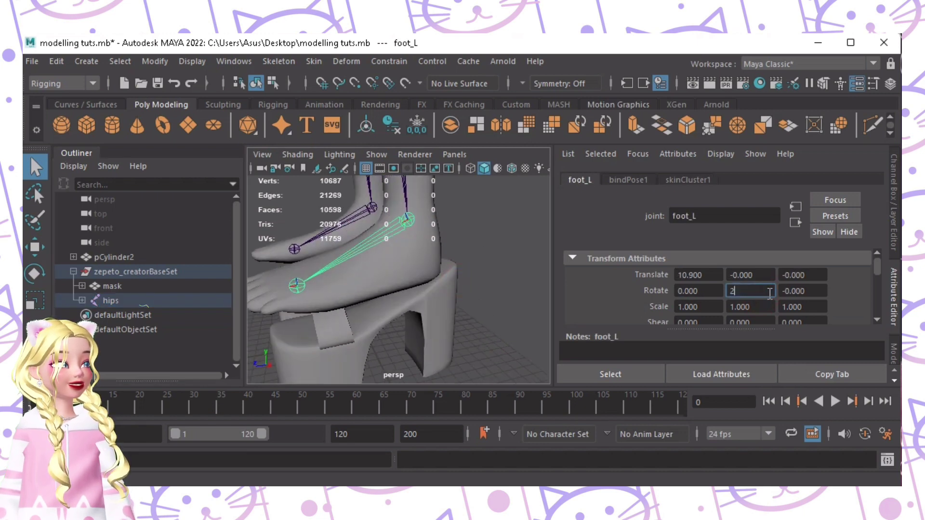
{"action": "left_click", "coordinate": [720, 292]}
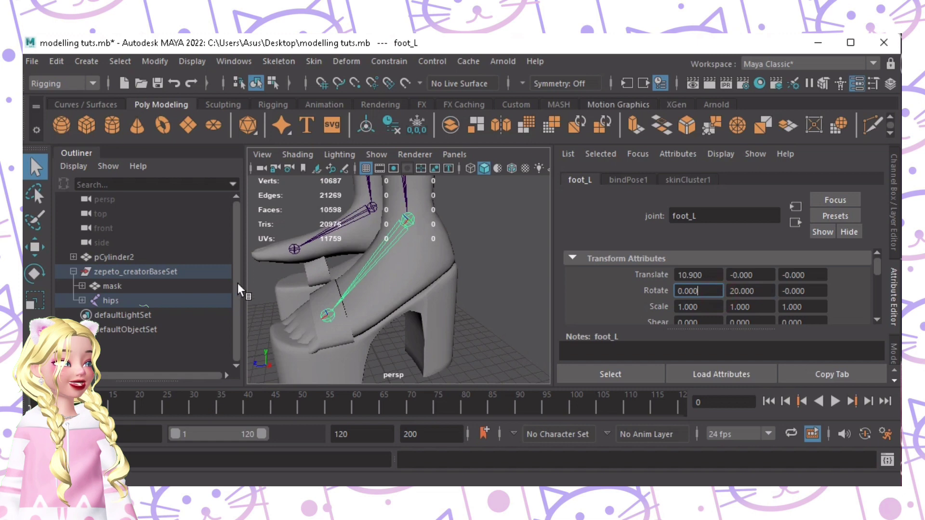
{"action": "left_click", "coordinate": [332, 317]}
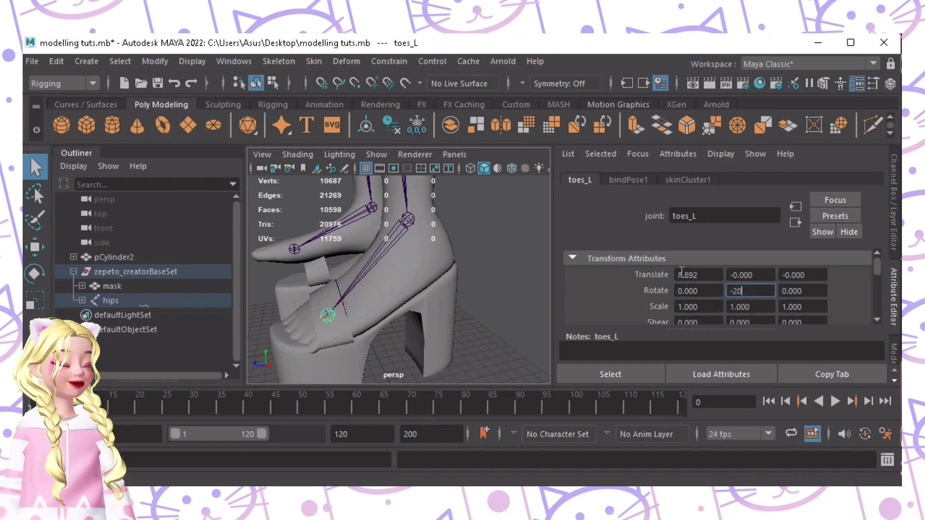
{"action": "left_click", "coordinate": [702, 288]}
Set the Y rotation of the foot_R joint to 20.
{"action": "left_click_drag", "start_coordinate": [423, 276], "coordinate": [525, 299], "text": "alt"}
{"action": "left_click_drag", "start_coordinate": [450, 307], "coordinate": [377, 263], "text": "alt"}
{"action": "left_click", "coordinate": [340, 253]}
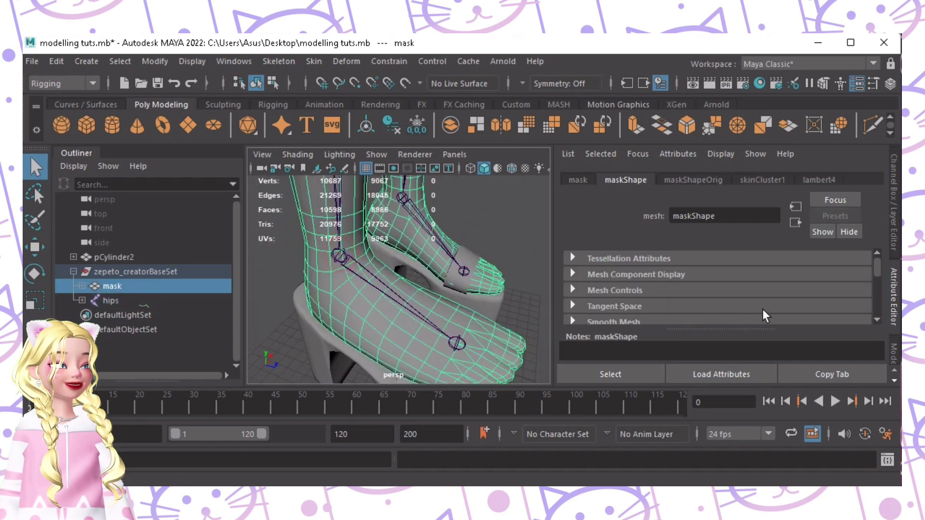
{"action": "left_click", "coordinate": [339, 258]}
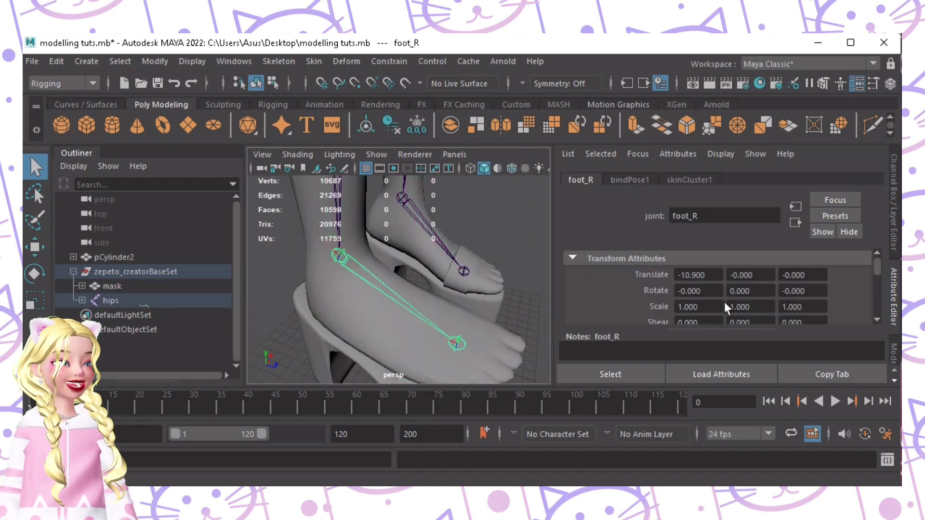
{"action": "left_click", "coordinate": [749, 292]}
{"action": "type", "text": "20"}
{"action": "key", "text": "Return"}
Set the Y rotation of the toes_R joint to -20 and clear the selection.
{"action": "left_click", "coordinate": [431, 355]}
{"action": "left_click", "coordinate": [431, 356]}
{"action": "double_click", "coordinate": [754, 296]}
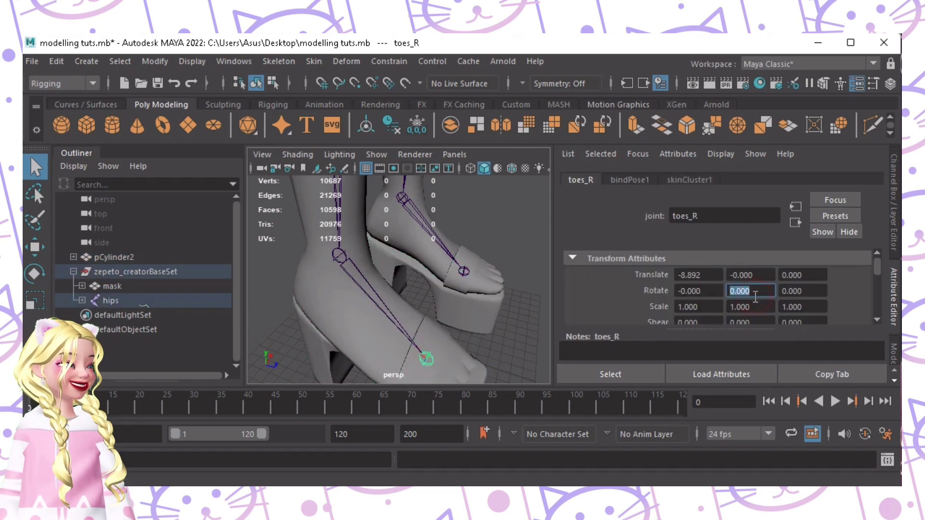
{"action": "type", "text": "-20"}
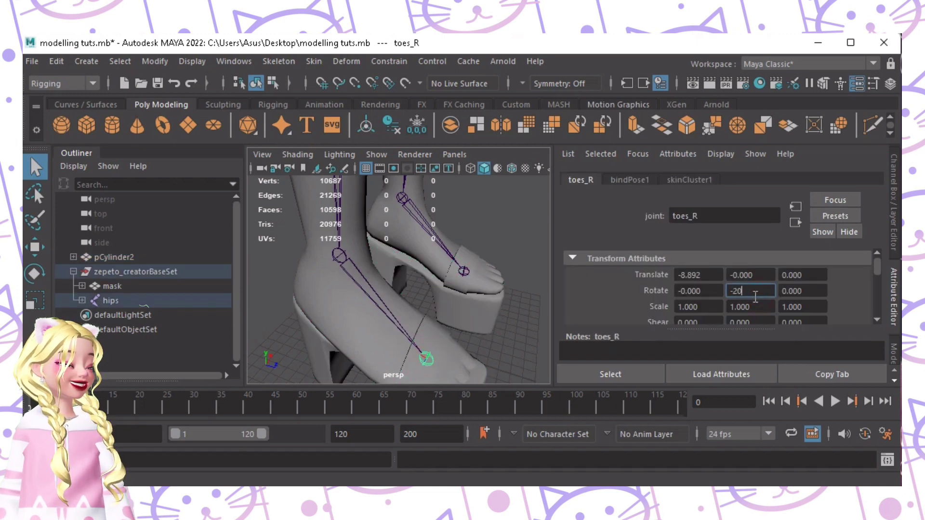
{"action": "left_click", "coordinate": [706, 291]}
{"action": "left_click_drag", "start_coordinate": [485, 308], "coordinate": [361, 306], "text": "alt"}
{"action": "scroll", "coordinate": [458, 290], "scroll_direction": "down", "scroll_amount": 5}
{"action": "left_click_drag", "start_coordinate": [444, 297], "coordinate": [377, 298], "text": "alt"}
{"action": "left_click", "coordinate": [493, 292]}
{"action": "left_click_drag", "start_coordinate": [476, 304], "coordinate": [448, 306], "text": "alt"}
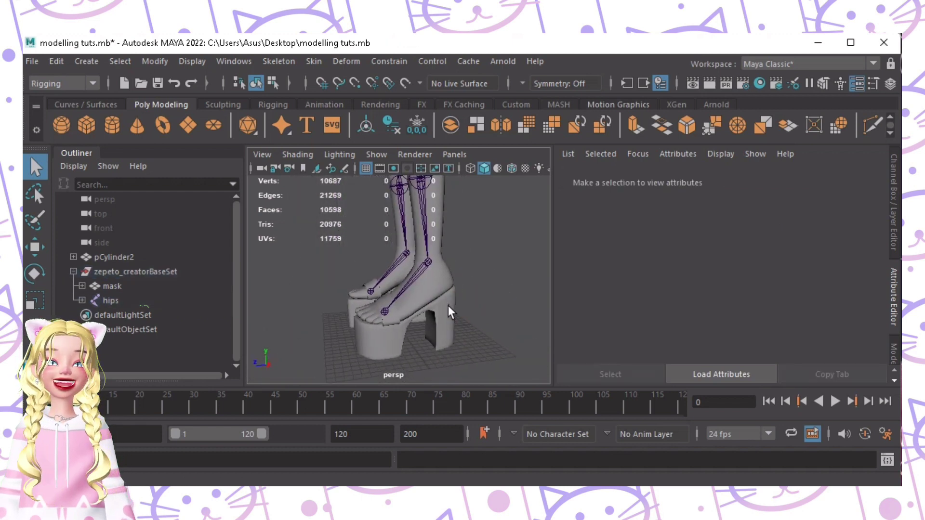
Bind the shoe mesh pCylinder2 to the hips joint hierarchy with Bind Skin.
{"action": "left_click", "coordinate": [120, 300]}
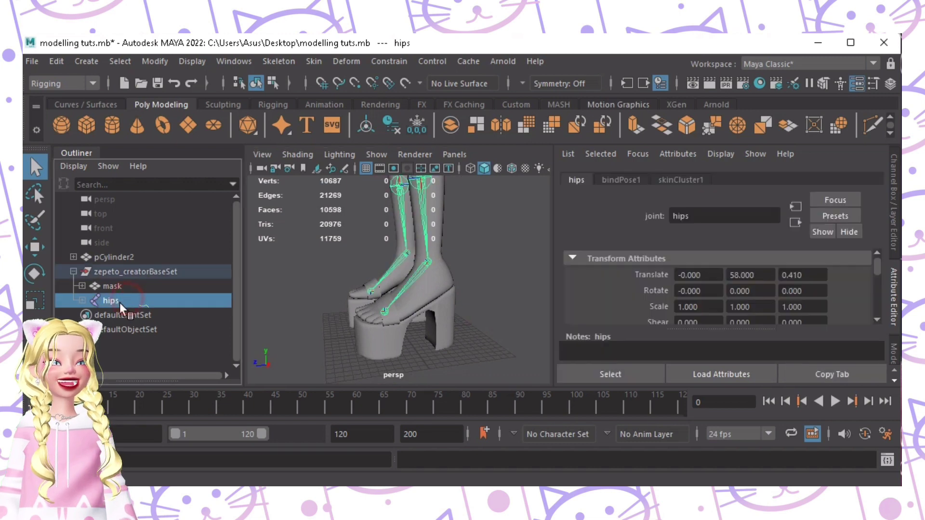
{"action": "left_click", "coordinate": [130, 256], "text": "ctrl"}
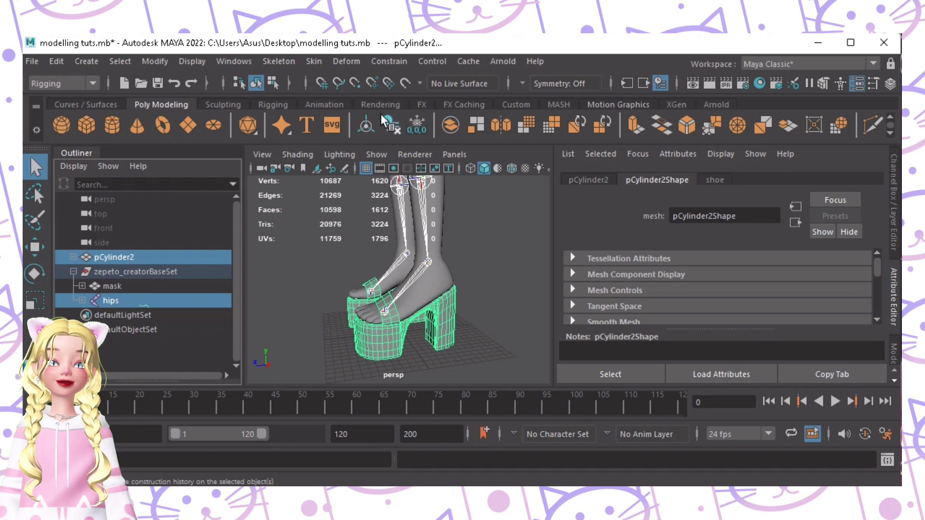
{"action": "left_click", "coordinate": [317, 62]}
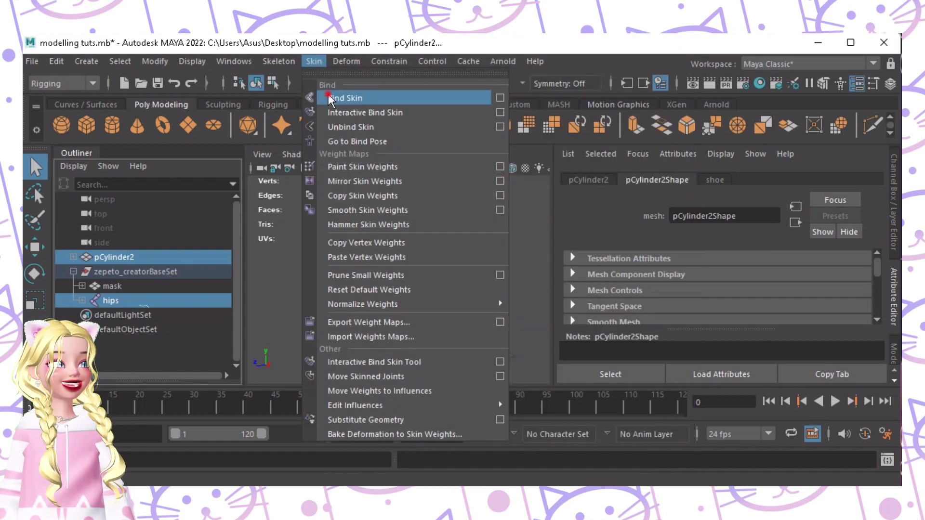
{"action": "left_click", "coordinate": [329, 98]}
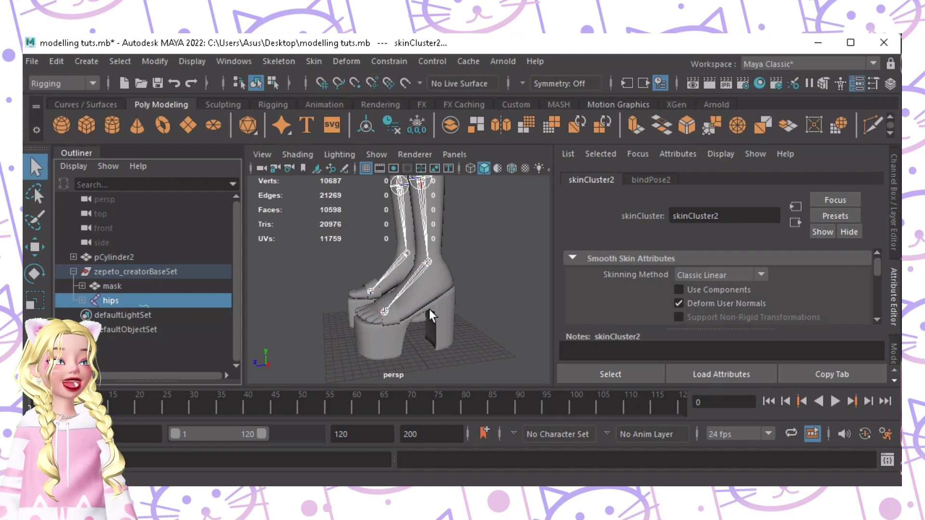
Copy the skin weights from the mask body mesh to the shoe mesh pCylinder2.
{"action": "left_click", "coordinate": [112, 286]}
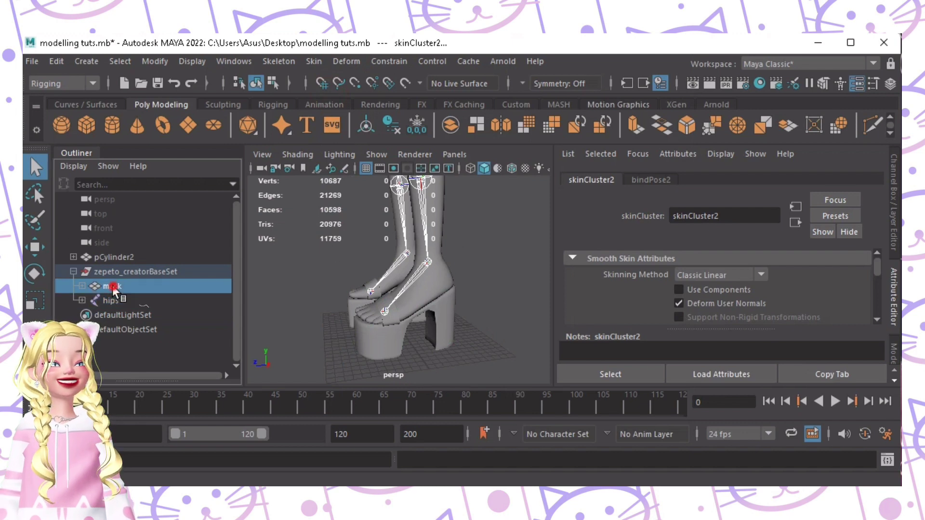
{"action": "left_click", "coordinate": [122, 256], "text": "ctrl"}
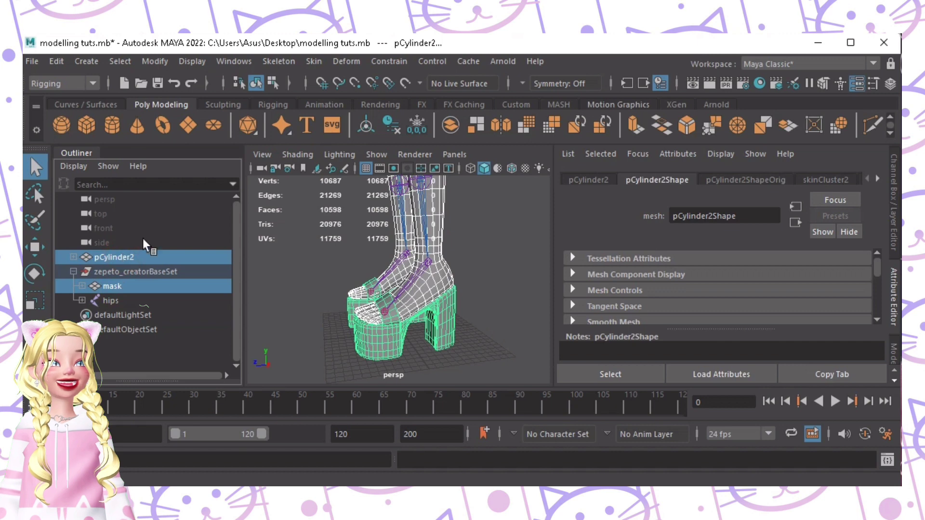
{"action": "left_click", "coordinate": [317, 61]}
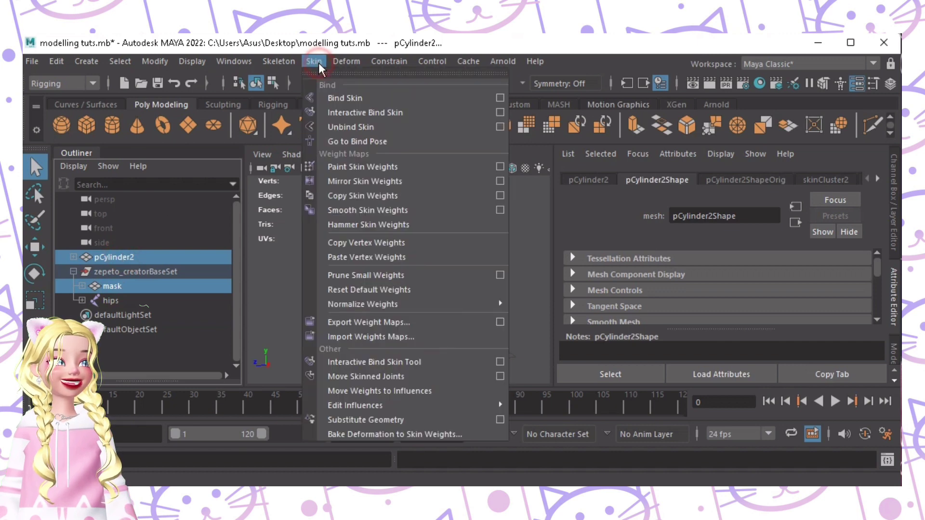
{"action": "left_click", "coordinate": [351, 194]}
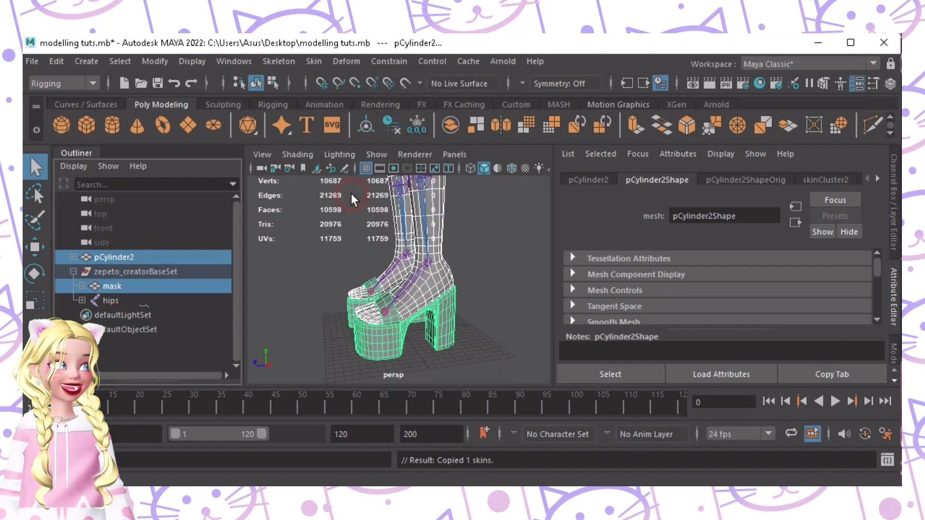
Examine how the shoes fit the feet from several angles, and view the lower body as a whole.
{"action": "left_click", "coordinate": [303, 258]}
{"action": "left_click_drag", "start_coordinate": [308, 273], "coordinate": [456, 289], "text": "alt"}
{"action": "right_click_drag", "start_coordinate": [479, 283], "coordinate": [313, 277], "text": "alt"}
{"action": "left_click_drag", "start_coordinate": [326, 295], "coordinate": [287, 294], "text": "alt"}
{"action": "right_click_drag", "start_coordinate": [308, 299], "coordinate": [479, 316], "text": "alt"}
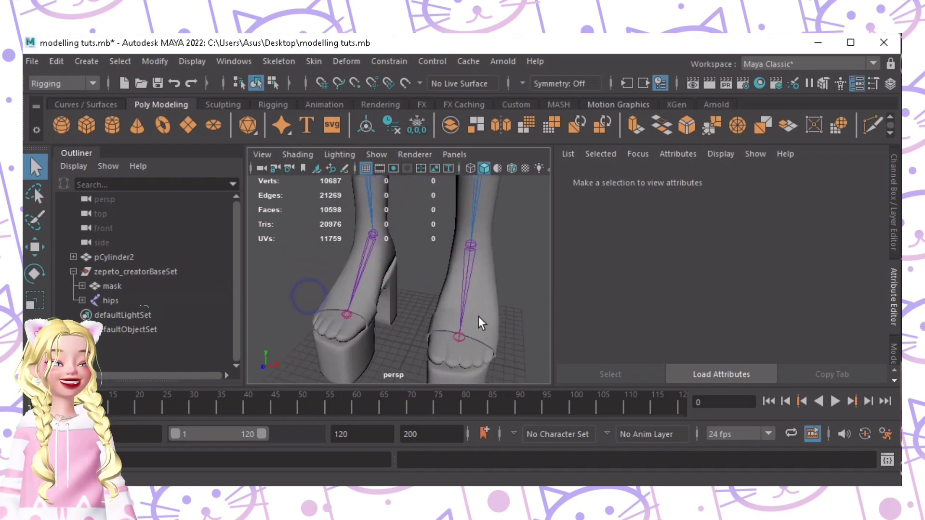
{"action": "left_click_drag", "start_coordinate": [423, 301], "coordinate": [402, 296], "text": "alt"}
{"action": "right_click_drag", "start_coordinate": [451, 294], "coordinate": [288, 269], "text": "alt"}
{"action": "left_click_drag", "start_coordinate": [287, 268], "coordinate": [371, 279], "text": "alt"}
{"action": "middle_click_drag", "start_coordinate": [369, 253], "coordinate": [340, 293], "text": "alt"}
{"action": "right_click_drag", "start_coordinate": [340, 293], "coordinate": [426, 307], "text": "alt"}
{"action": "left_click_drag", "start_coordinate": [428, 307], "coordinate": [472, 307], "text": "alt"}
{"action": "right_click_drag", "start_coordinate": [471, 306], "coordinate": [389, 246], "text": "alt"}
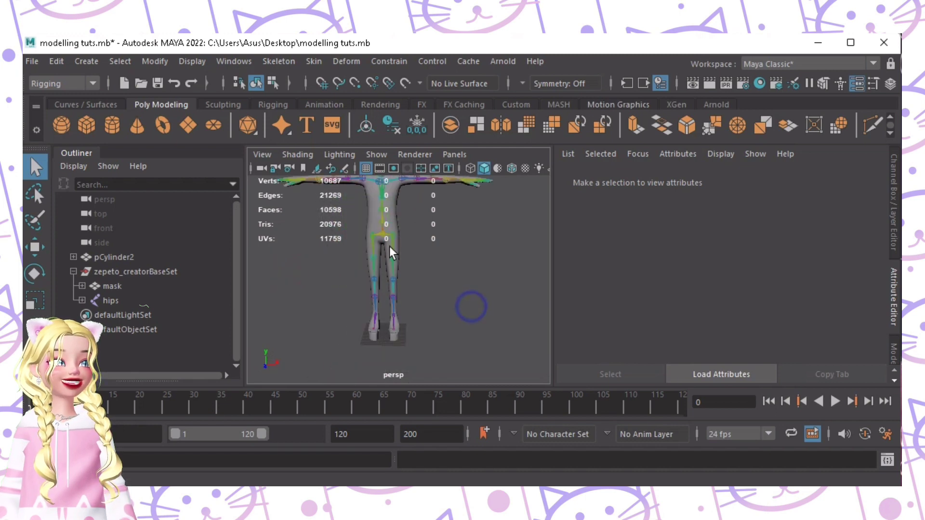
Test the shoe's skinning by rotating the upperLeg_L joint, and undo the test pose.
{"action": "left_click", "coordinate": [391, 245]}
{"action": "key", "text": "e"}
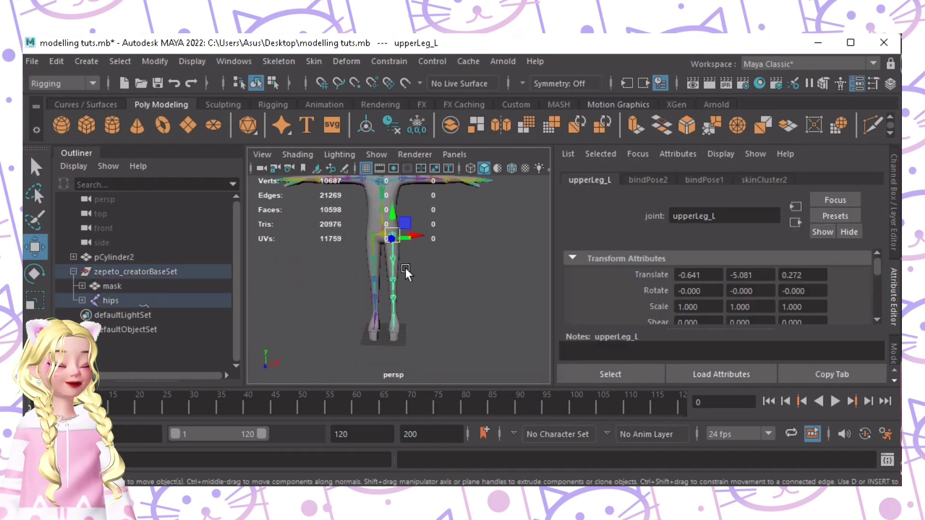
{"action": "left_click_drag", "start_coordinate": [391, 223], "coordinate": [397, 237]}
{"action": "left_click_drag", "start_coordinate": [413, 274], "coordinate": [451, 285], "text": "alt"}
{"action": "key", "text": "ctrl+z"}
{"action": "left_click", "coordinate": [435, 290]}
{"action": "left_click_drag", "start_coordinate": [395, 298], "coordinate": [351, 250], "text": "alt"}
{"action": "right_click_drag", "start_coordinate": [348, 247], "coordinate": [409, 277], "text": "alt"}
{"action": "middle_click_drag", "start_coordinate": [409, 277], "coordinate": [445, 235], "text": "alt"}
{"action": "left_click_drag", "start_coordinate": [392, 283], "coordinate": [434, 282], "text": "alt"}
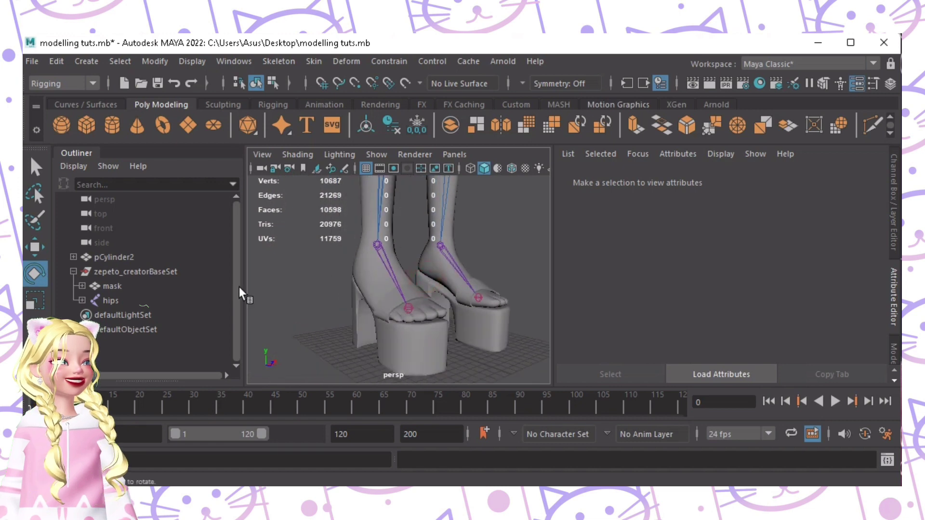
Delete the construction history of the mask body mesh.
{"action": "left_click", "coordinate": [125, 284]}
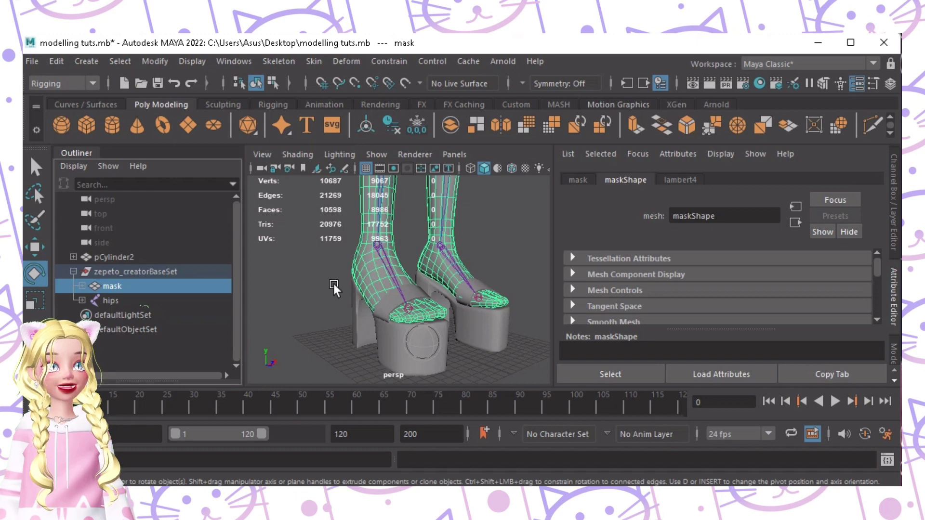
{"action": "left_click", "coordinate": [311, 275]}
{"action": "left_click_drag", "start_coordinate": [433, 274], "coordinate": [332, 277], "text": "alt"}
Move mask and hips out of the zepeto_creatorBaseSet group to the top level and delete the emptied group.
{"action": "left_click", "coordinate": [136, 287]}
{"action": "middle_click_drag", "start_coordinate": [96, 286], "coordinate": [91, 251]}
{"action": "left_click", "coordinate": [95, 300]}
{"action": "middle_click_drag", "start_coordinate": [94, 300], "coordinate": [94, 262]}
{"action": "left_click", "coordinate": [114, 300]}
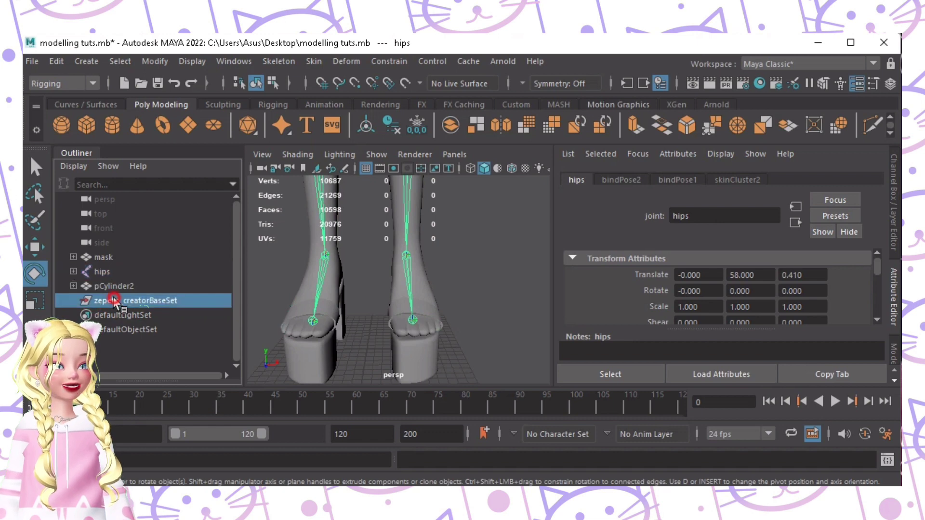
{"action": "key", "text": "Delete"}
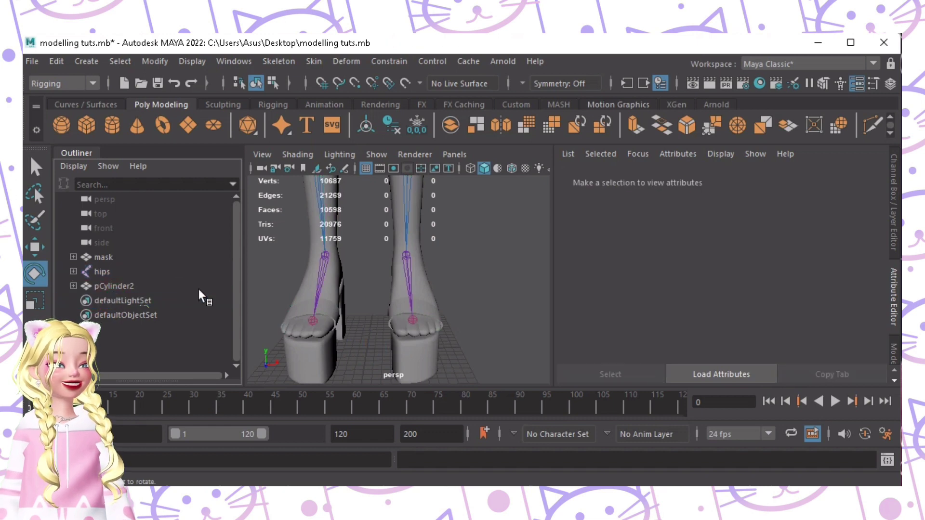
Identify the mask, hips and pCylinder2 nodes by selecting each one, and view the shoes from several angles.
{"action": "left_click", "coordinate": [109, 257]}
{"action": "left_click", "coordinate": [111, 271]}
{"action": "left_click", "coordinate": [118, 286]}
{"action": "left_click", "coordinate": [117, 257]}
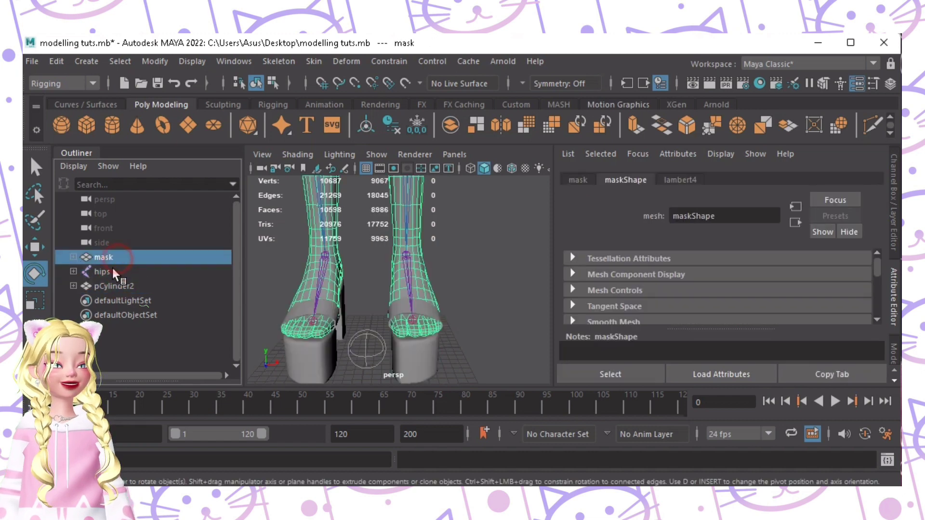
{"action": "left_click", "coordinate": [113, 272]}
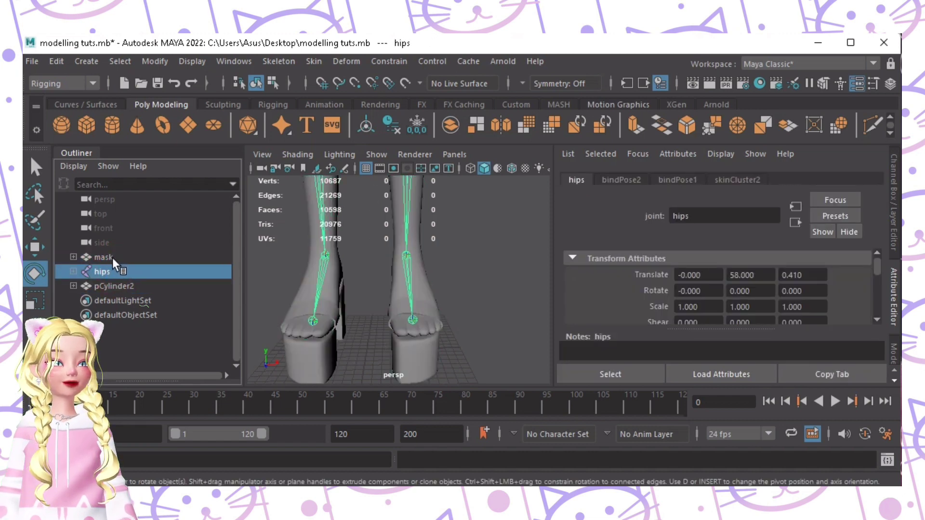
{"action": "left_click", "coordinate": [113, 258]}
{"action": "left_click", "coordinate": [114, 271]}
{"action": "left_click", "coordinate": [140, 286]}
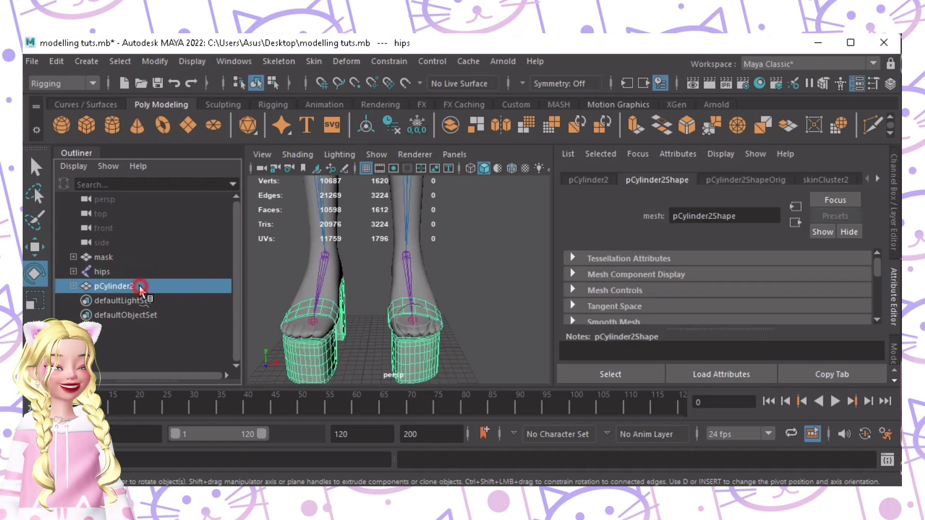
{"action": "left_click_drag", "start_coordinate": [374, 297], "coordinate": [484, 296], "text": "alt"}
{"action": "right_click_drag", "start_coordinate": [479, 290], "coordinate": [418, 286], "text": "alt"}
{"action": "left_click_drag", "start_coordinate": [436, 286], "coordinate": [340, 296], "text": "alt"}
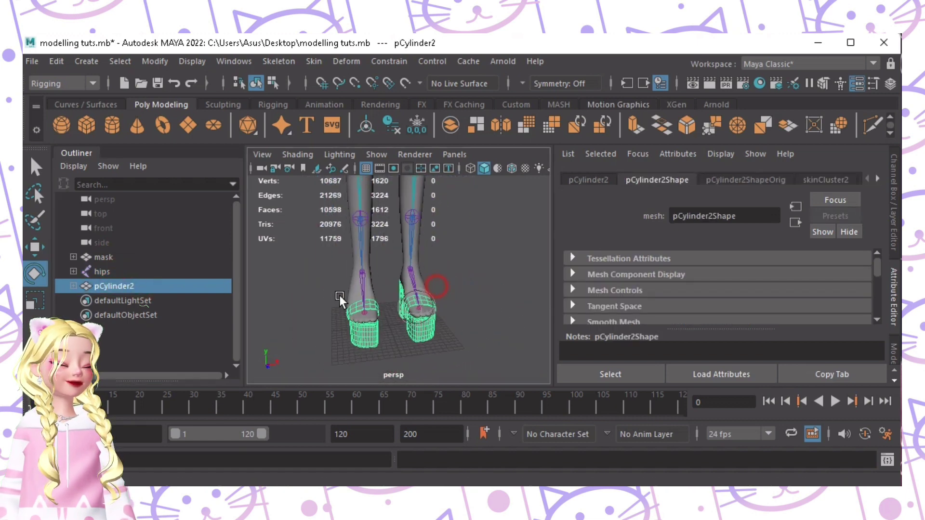
Open the Paint Vertex Color Tool settings for the mask body mesh and expand the tool's Display options.
{"action": "left_click", "coordinate": [115, 258]}
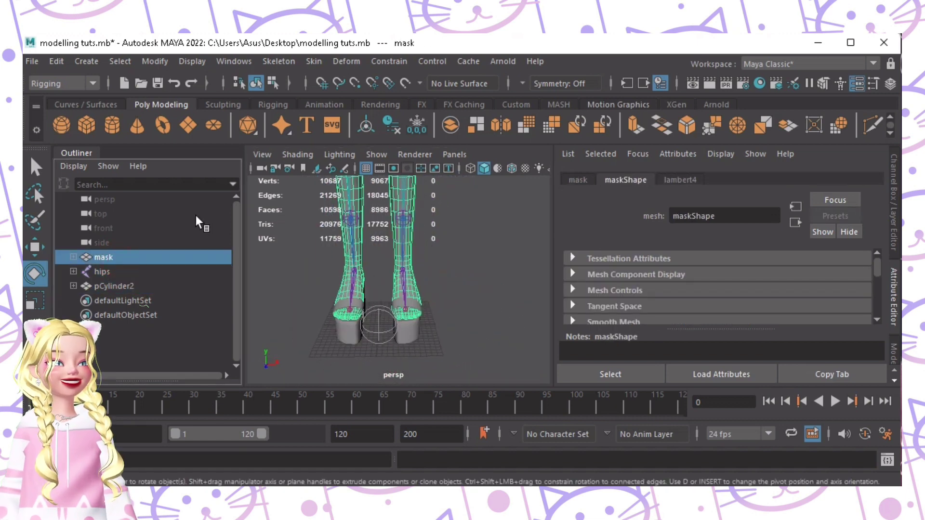
{"action": "key", "text": "F2"}
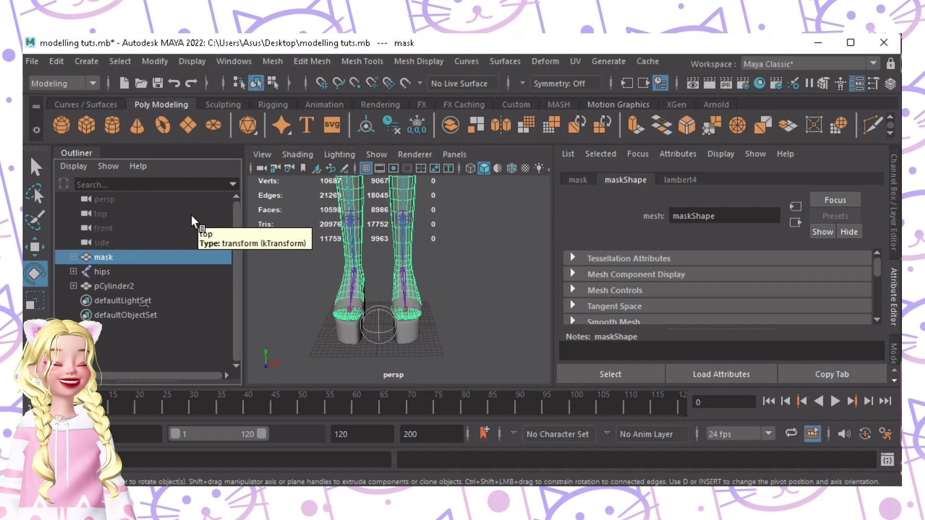
{"action": "left_click", "coordinate": [426, 62]}
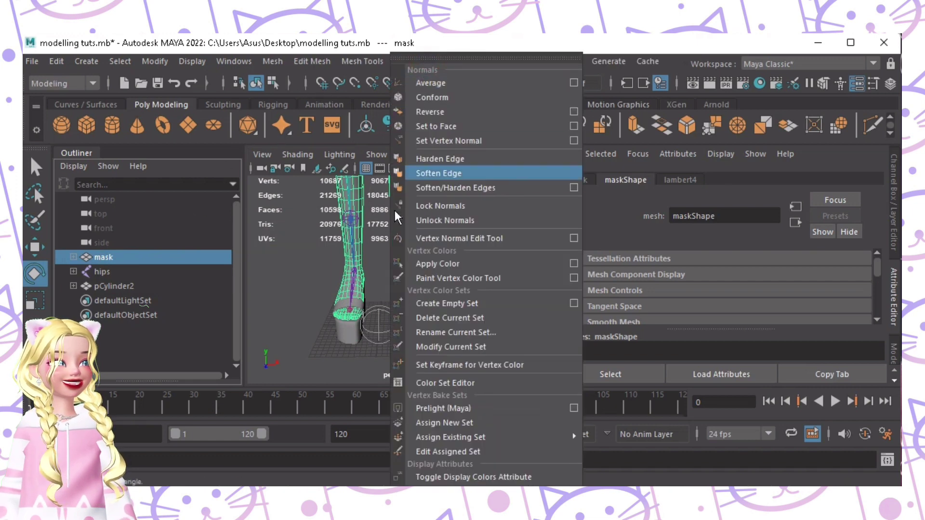
{"action": "left_click", "coordinate": [573, 279]}
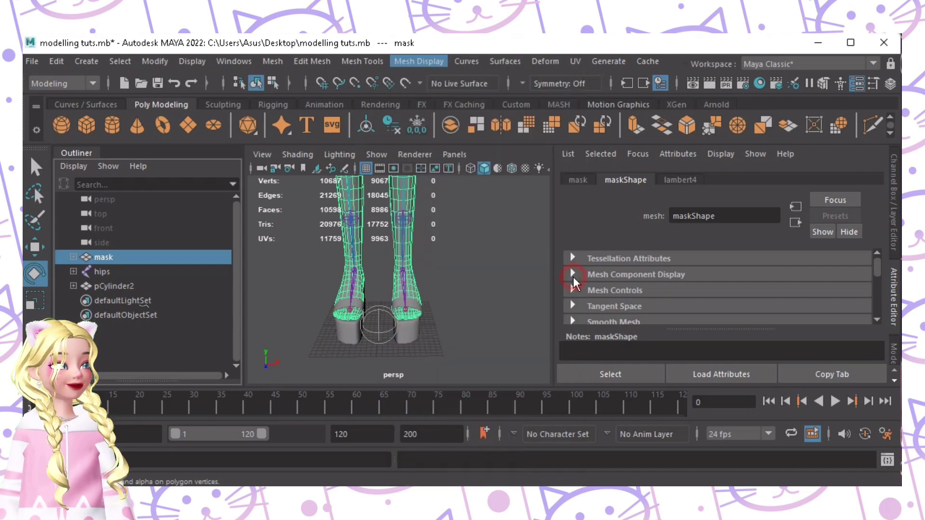
{"action": "mouse_move", "coordinate": [683, 34]}
{"action": "left_mouse_down"}
{"action": "mouse_move", "coordinate": [617, 71]}
{"action": "mouse_move", "coordinate": [520, 58]}
{"action": "mouse_move", "coordinate": [491, 163]}
{"action": "left_mouse_up"}
{"action": "left_click_drag", "start_coordinate": [626, 171], "coordinate": [634, 85]}
{"action": "scroll", "coordinate": [647, 370], "scroll_direction": "down", "scroll_amount": 3}
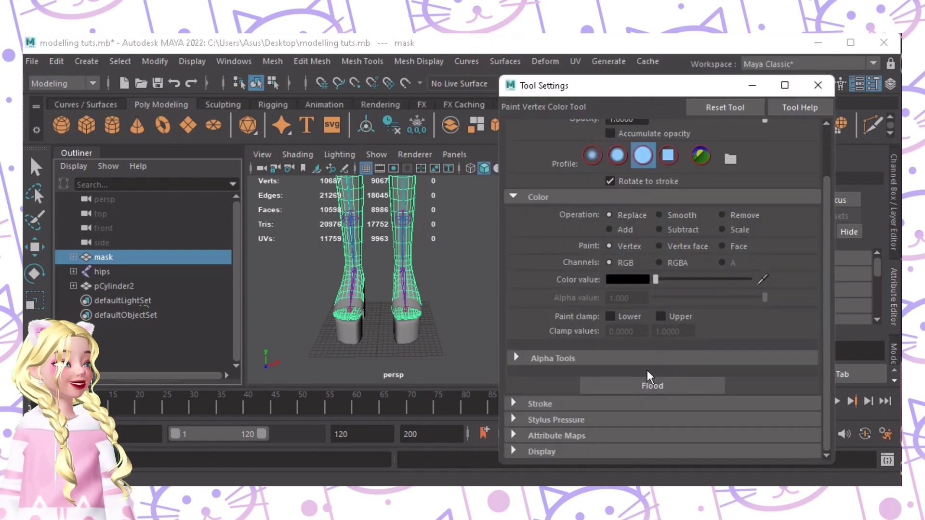
{"action": "left_click", "coordinate": [512, 449]}
{"action": "scroll", "coordinate": [707, 349], "scroll_direction": "down", "scroll_amount": 2}
{"action": "scroll", "coordinate": [706, 349], "scroll_direction": "down", "scroll_amount": 3}
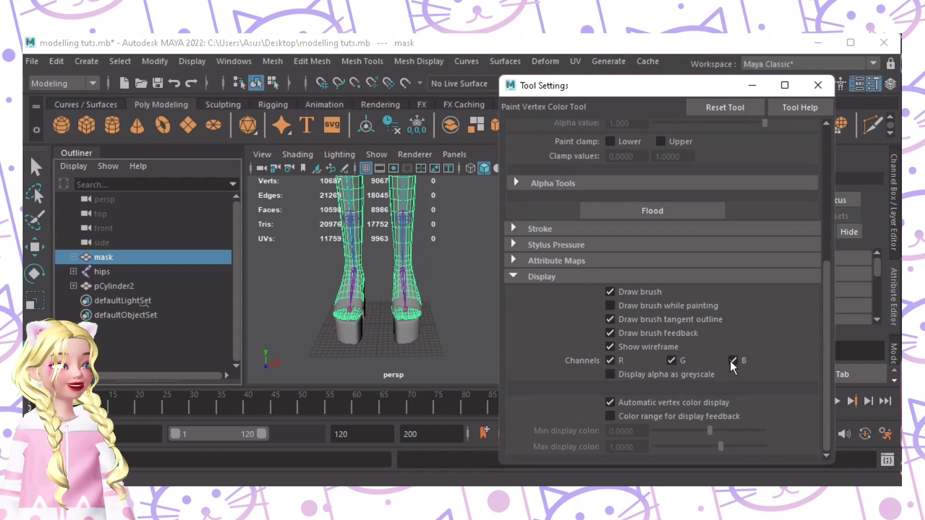
Set the vertex paint color to white, apply it to the mask body mesh and close the tool settings.
{"action": "scroll", "coordinate": [685, 354], "scroll_direction": "up", "scroll_amount": 6}
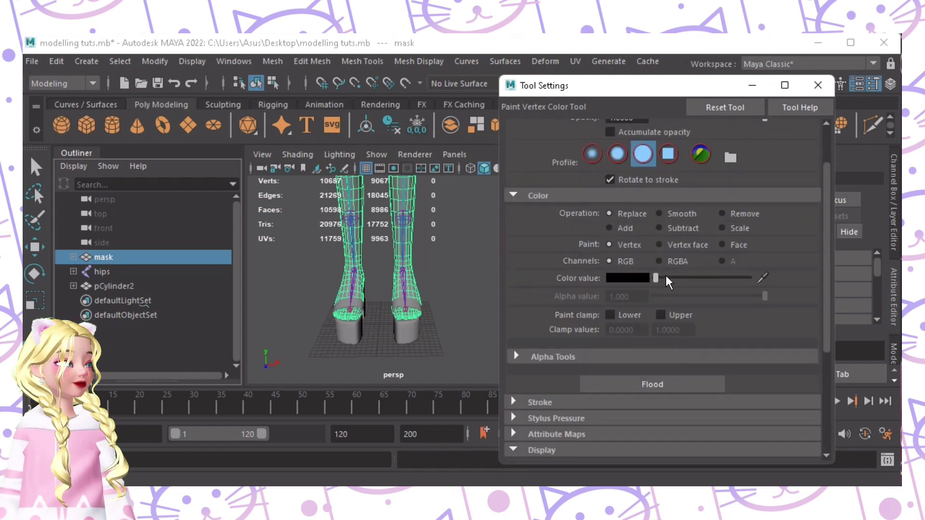
{"action": "left_click_drag", "start_coordinate": [672, 272], "coordinate": [777, 288]}
{"action": "scroll", "coordinate": [613, 255], "scroll_direction": "up", "scroll_amount": 2}
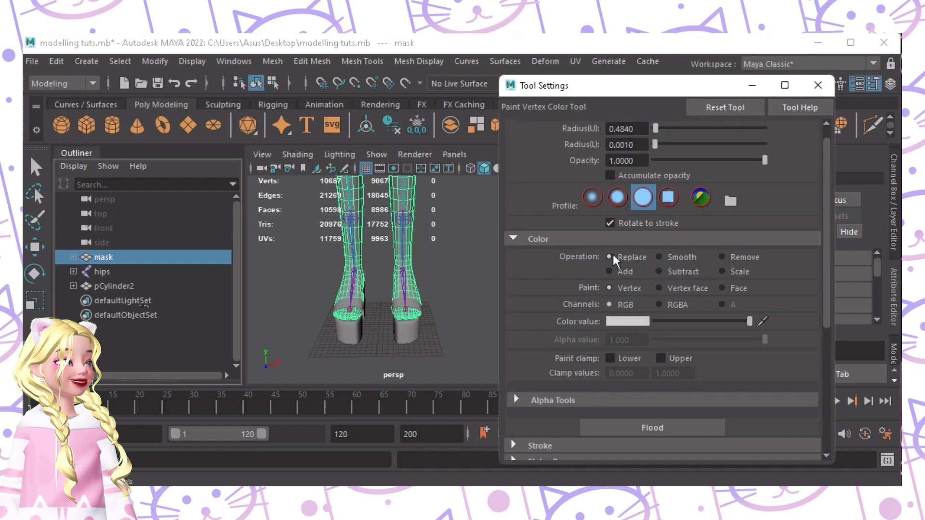
{"action": "scroll", "coordinate": [611, 255], "scroll_direction": "up", "scroll_amount": 1}
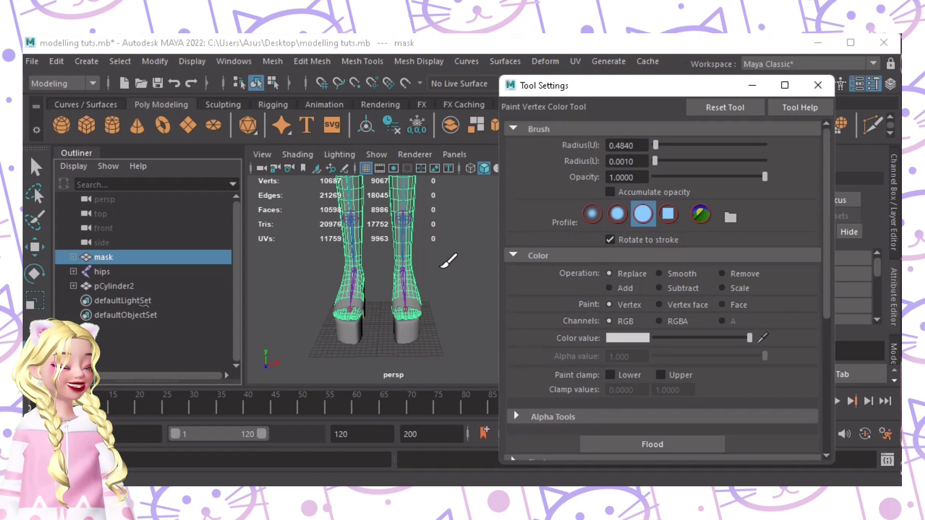
{"action": "left_click", "coordinate": [434, 268]}
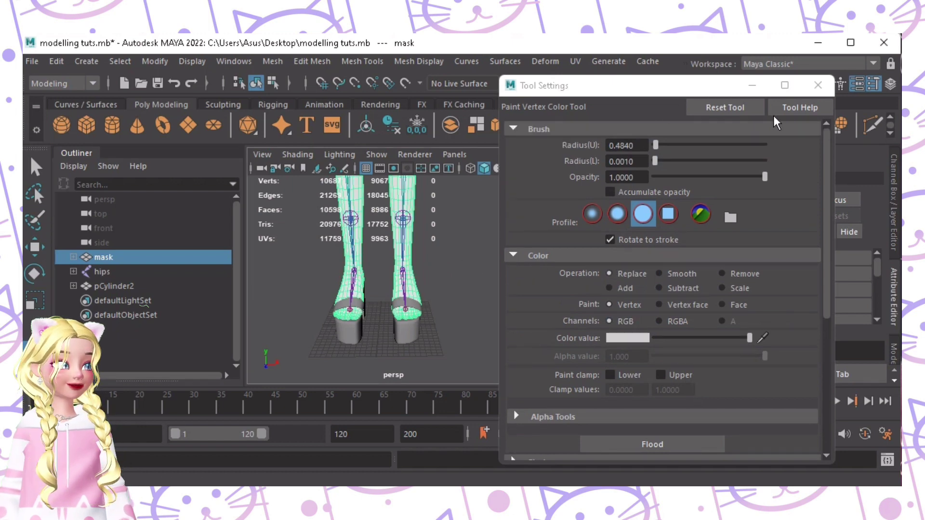
{"action": "left_click", "coordinate": [818, 85]}
Export mask, hips and pCylinder2 together as an FBX file named "tutorial shoe" to the Desktop.
{"action": "left_click_drag", "start_coordinate": [405, 280], "coordinate": [499, 292], "text": "alt"}
{"action": "right_click_drag", "start_coordinate": [500, 292], "coordinate": [461, 292], "text": "alt"}
{"action": "left_click_drag", "start_coordinate": [459, 293], "coordinate": [382, 268], "text": "alt"}
{"action": "right_click_drag", "start_coordinate": [391, 272], "coordinate": [542, 305], "text": "alt"}
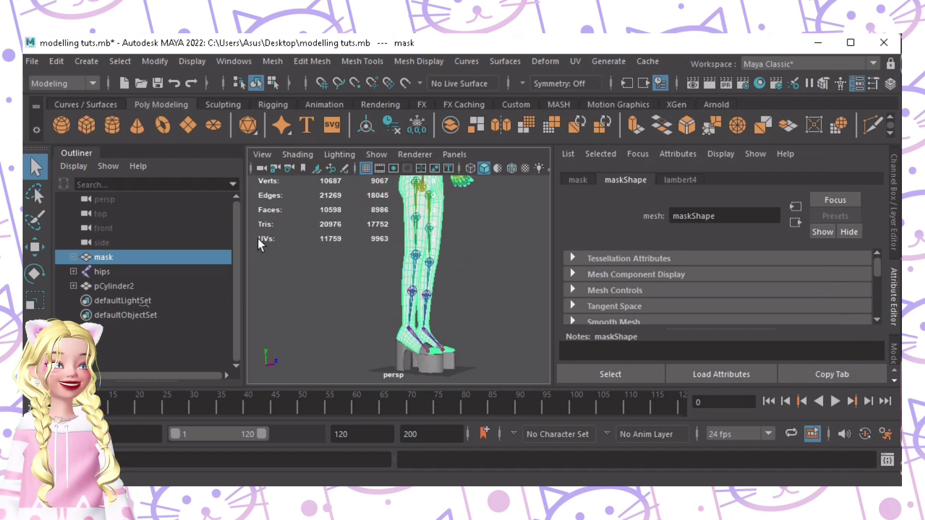
{"action": "left_click", "coordinate": [116, 259]}
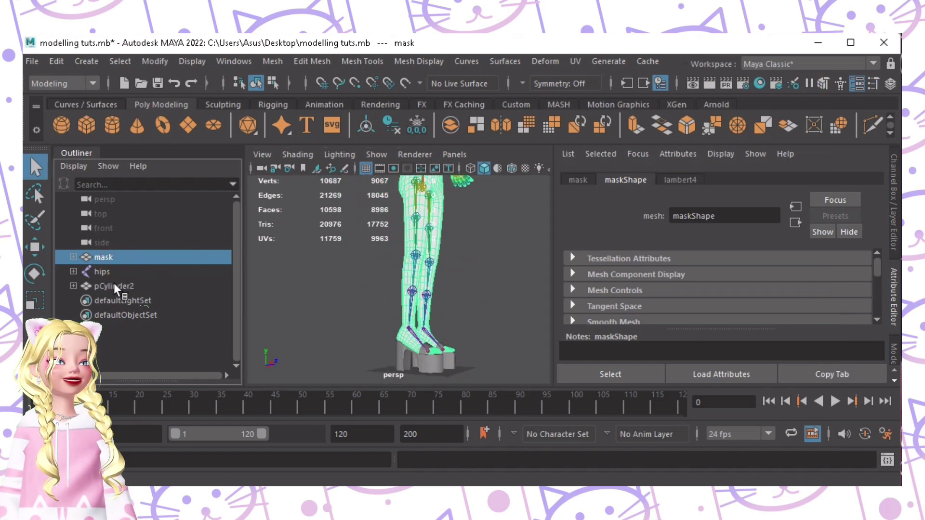
{"action": "left_click", "coordinate": [110, 285], "text": "shift"}
{"action": "left_click", "coordinate": [32, 62]}
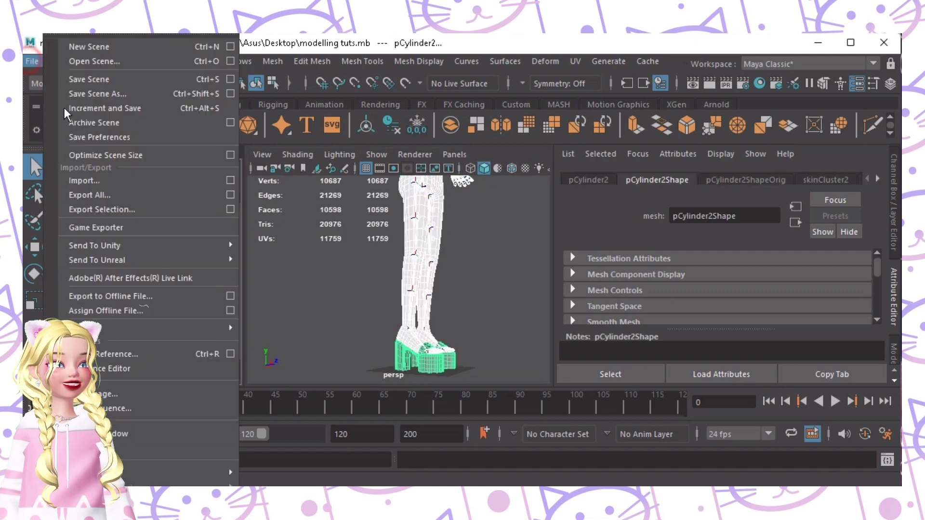
{"action": "left_click", "coordinate": [149, 210]}
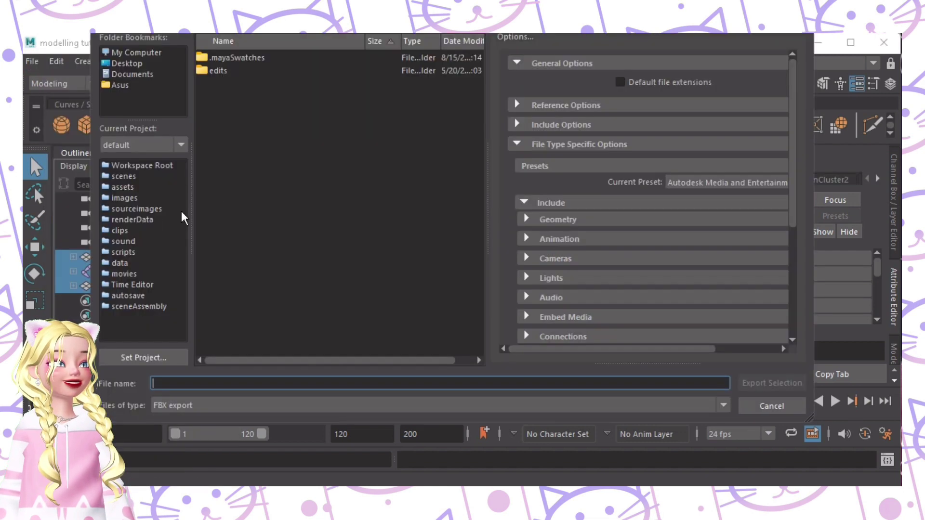
{"action": "left_click", "coordinate": [124, 63]}
{"action": "scroll", "coordinate": [289, 270], "scroll_direction": "down", "scroll_amount": 4}
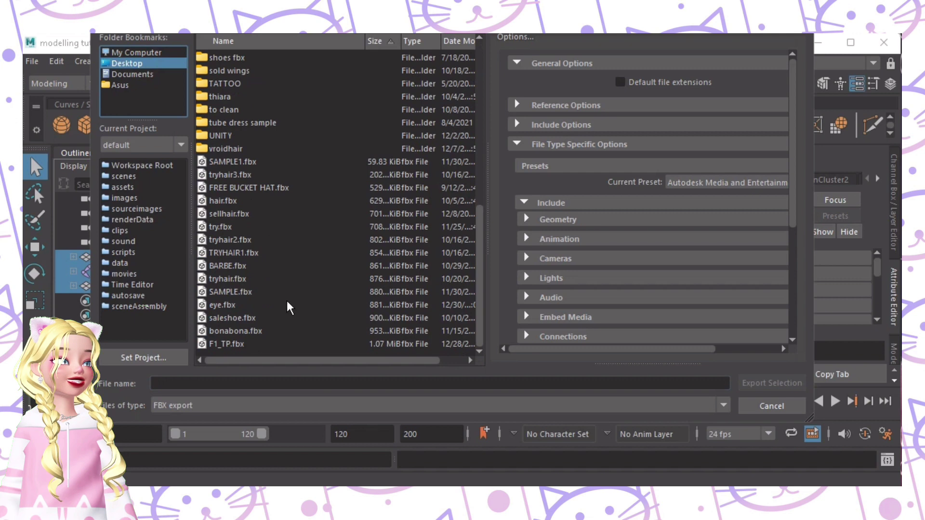
{"action": "left_click", "coordinate": [271, 383]}
{"action": "type", "text": "tut"}
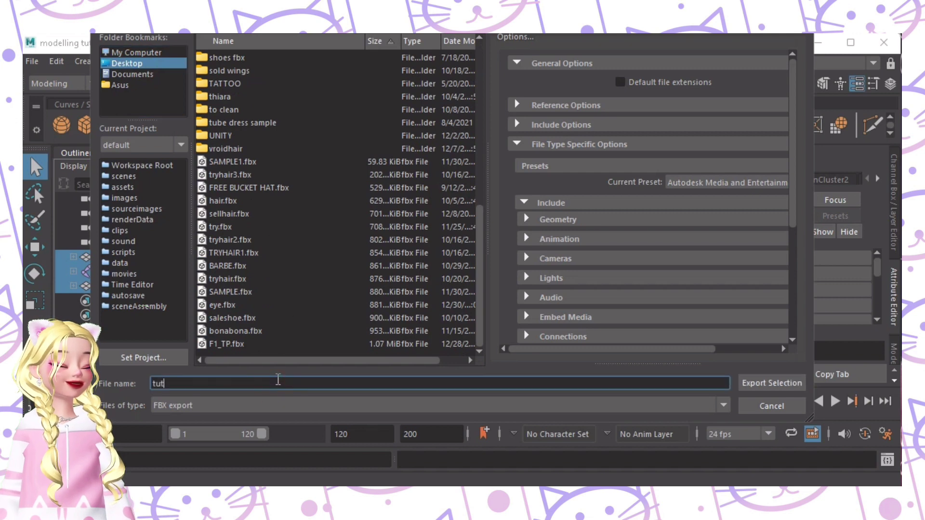
{"action": "key", "text": "Return"}
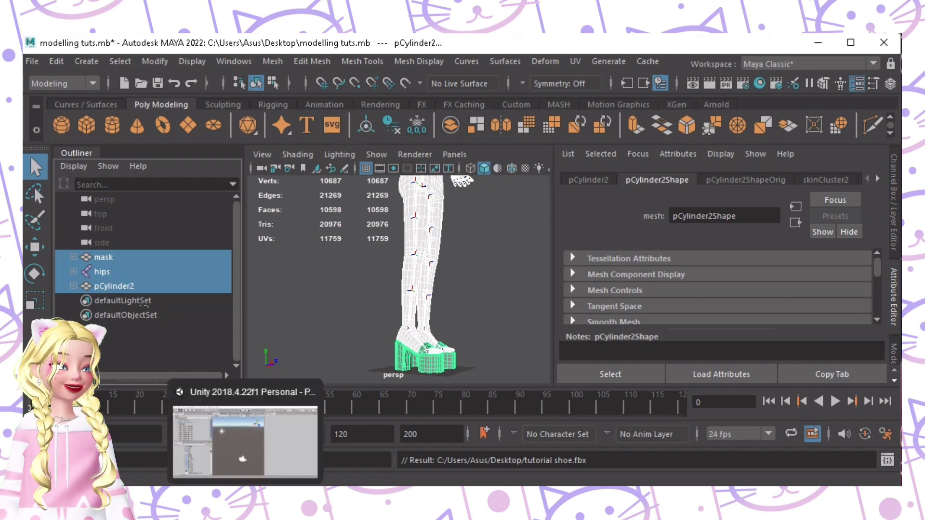
Switch to the Unity zepeto-studio project and locate the tuts folder inside the revamped folder.
{"action": "left_click", "coordinate": [245, 497]}
{"action": "scroll", "coordinate": [195, 387], "scroll_direction": "up", "scroll_amount": 10}
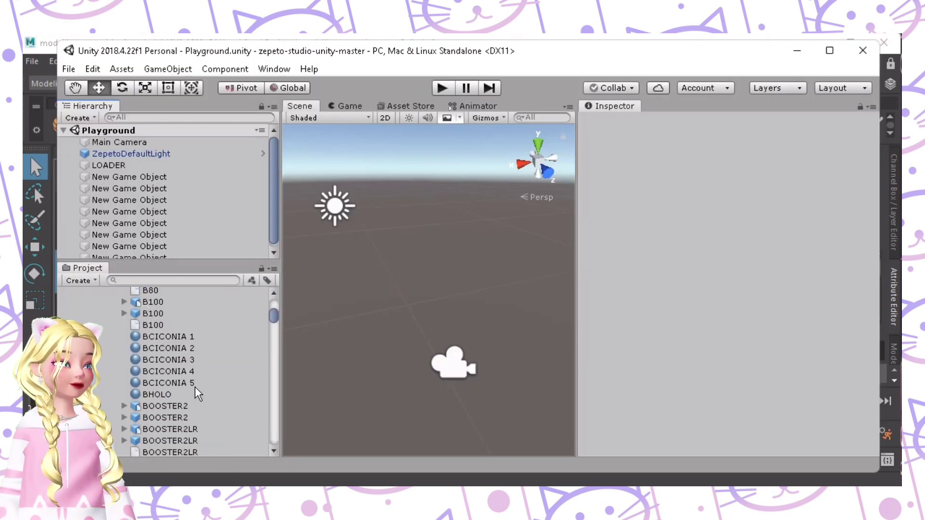
{"action": "scroll", "coordinate": [196, 386], "scroll_direction": "up", "scroll_amount": 8}
{"action": "scroll", "coordinate": [198, 386], "scroll_direction": "down", "scroll_amount": 6}
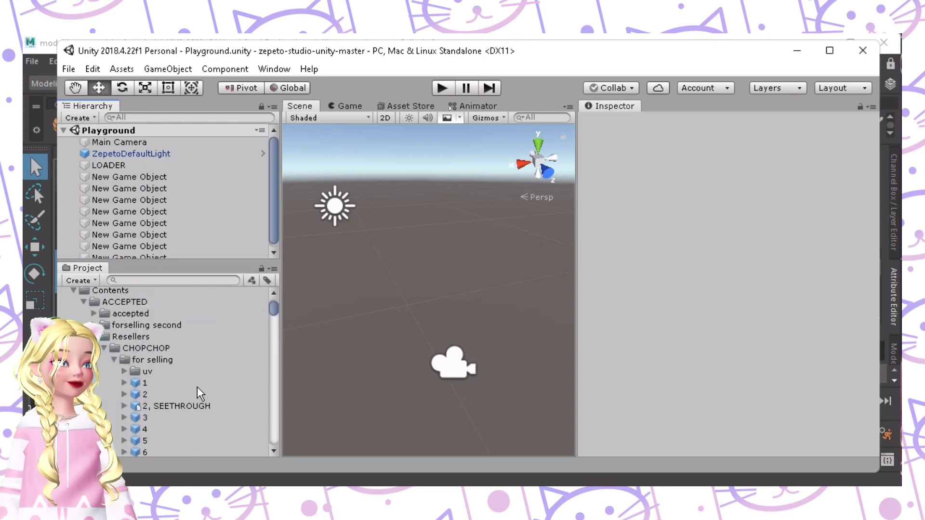
{"action": "scroll", "coordinate": [198, 386], "scroll_direction": "down", "scroll_amount": 12}
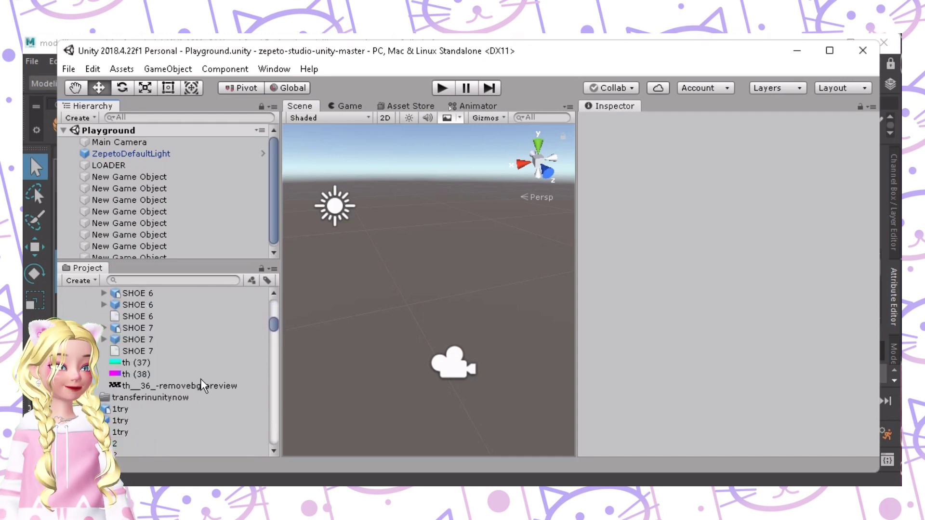
{"action": "scroll", "coordinate": [200, 379], "scroll_direction": "down", "scroll_amount": 15}
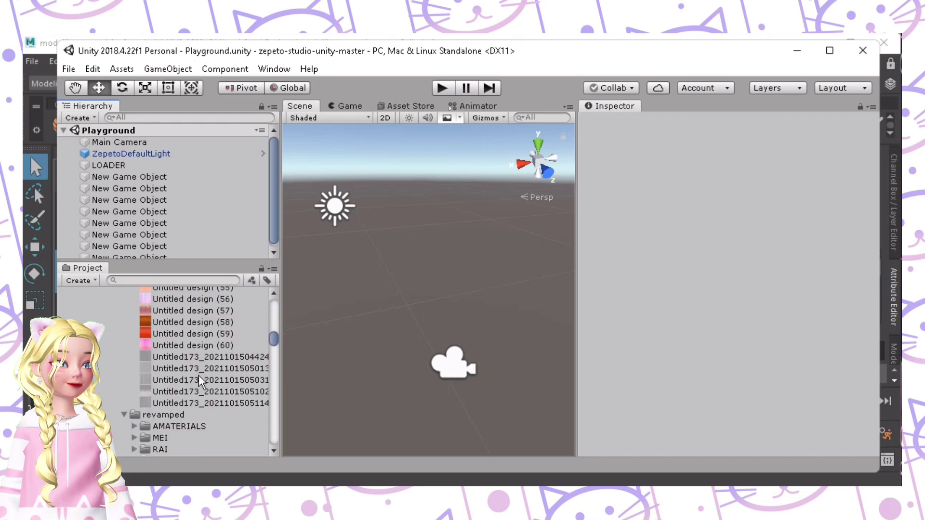
{"action": "scroll", "coordinate": [195, 372], "scroll_direction": "down", "scroll_amount": 15}
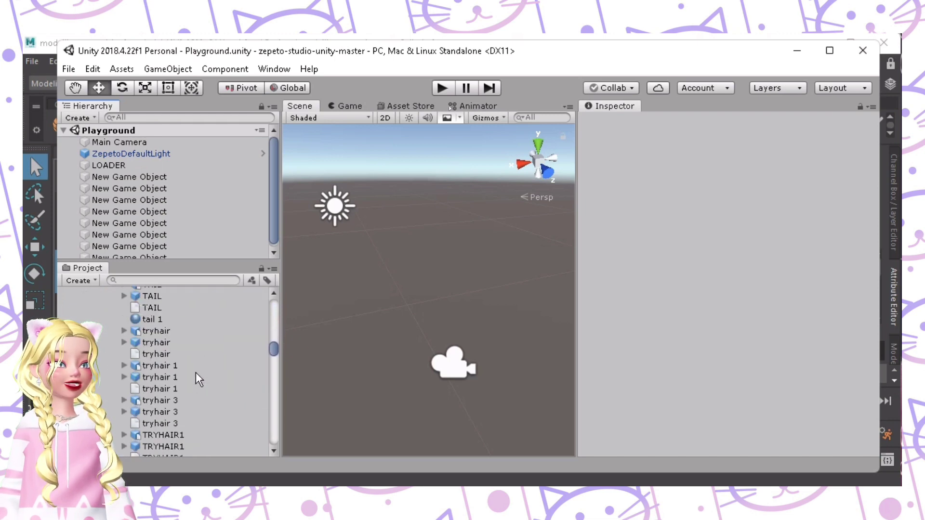
{"action": "scroll", "coordinate": [197, 371], "scroll_direction": "up", "scroll_amount": 6}
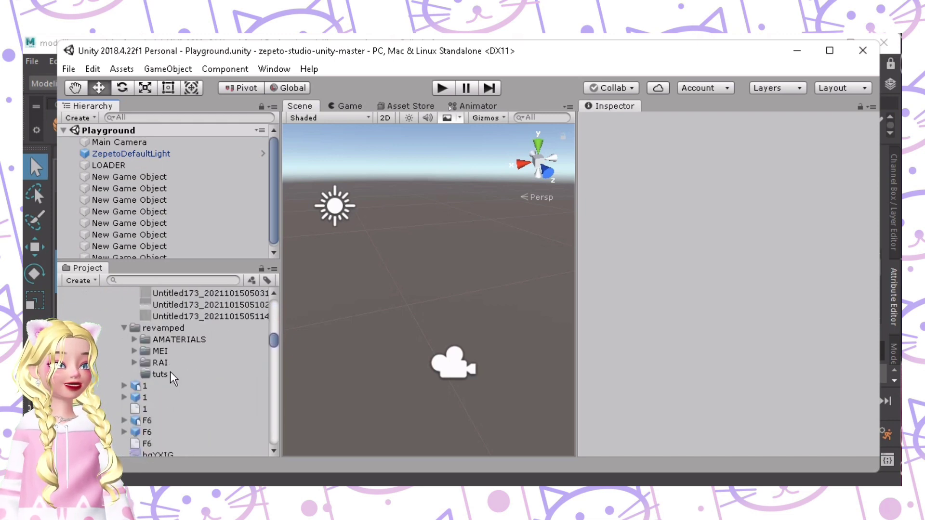
{"action": "left_click", "coordinate": [171, 373]}
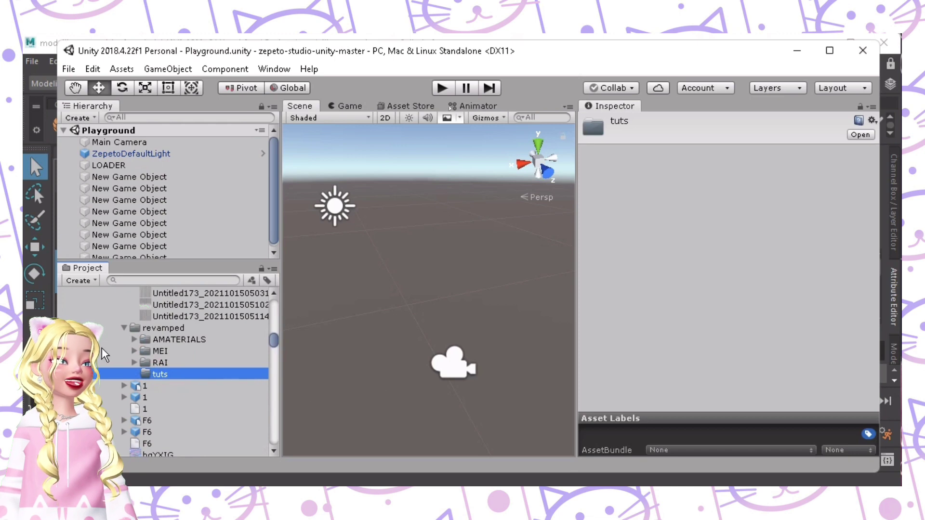
Import the tutorial shoe FBX from the Desktop in File Explorer into Unity's tuts folder and expand that folder.
{"action": "left_click", "coordinate": [334, 377]}
{"action": "mouse_move", "coordinate": [182, 501]}
{"action": "left_click", "coordinate": [191, 461]}
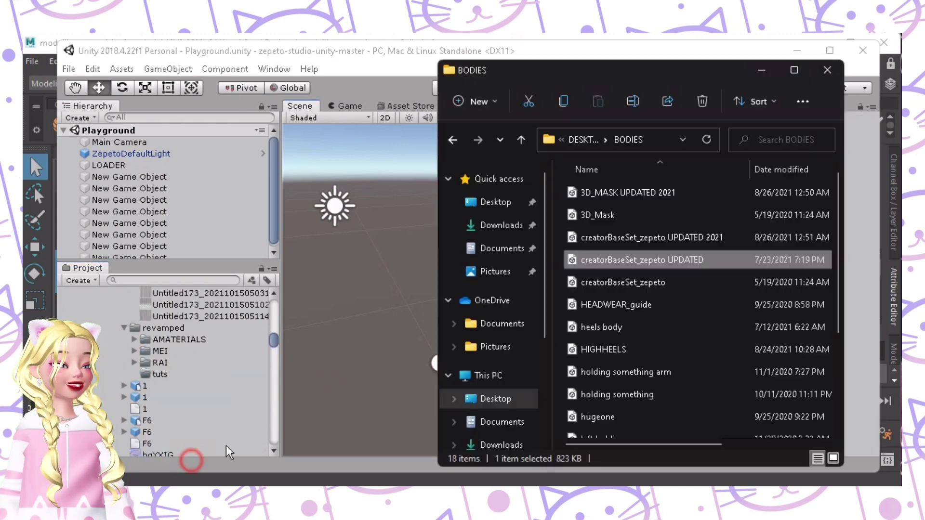
{"action": "left_click", "coordinate": [503, 202]}
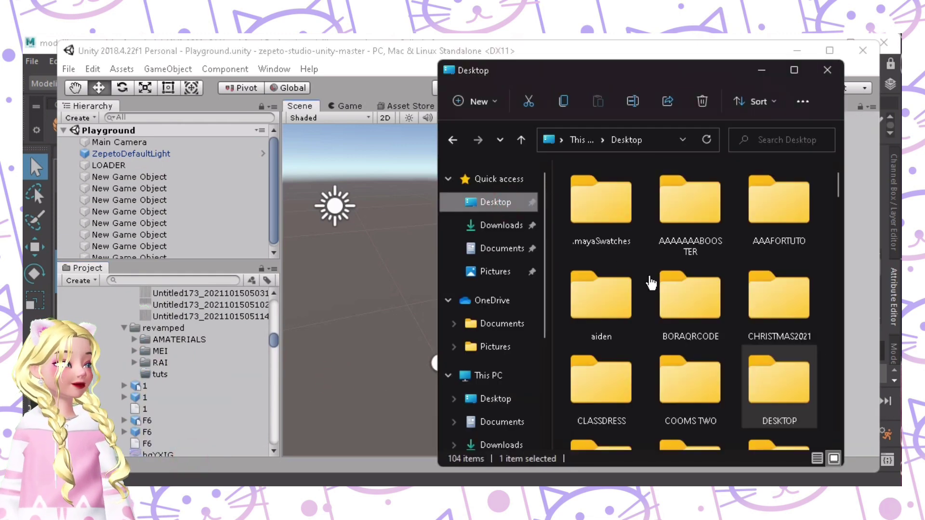
{"action": "scroll", "coordinate": [692, 216], "scroll_direction": "down", "scroll_amount": 15}
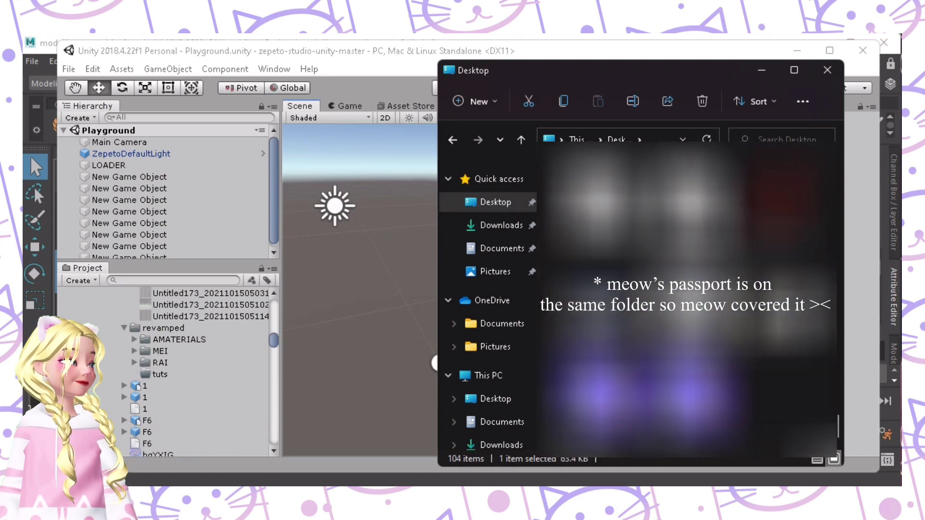
{"action": "left_click", "coordinate": [692, 212]}
{"action": "left_click_drag", "start_coordinate": [692, 306], "coordinate": [157, 372]}
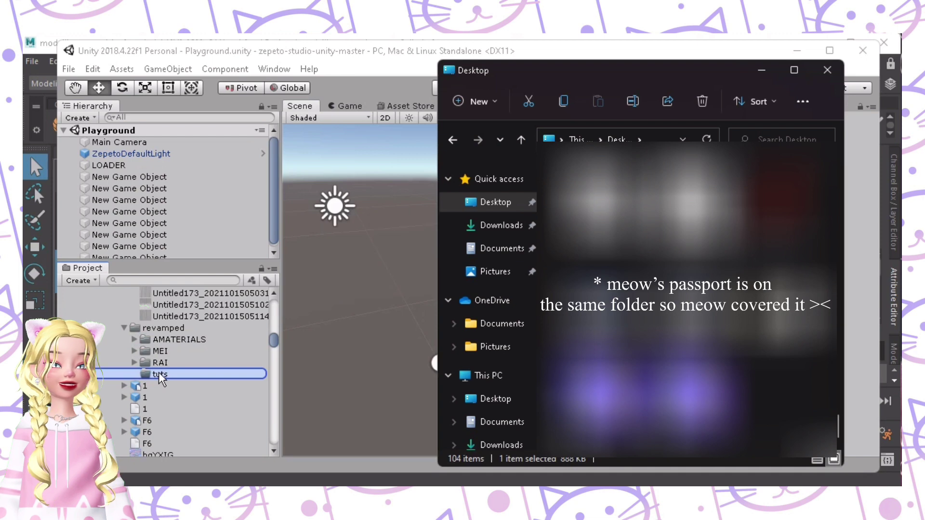
{"action": "left_click", "coordinate": [380, 326]}
{"action": "left_click", "coordinate": [135, 374]}
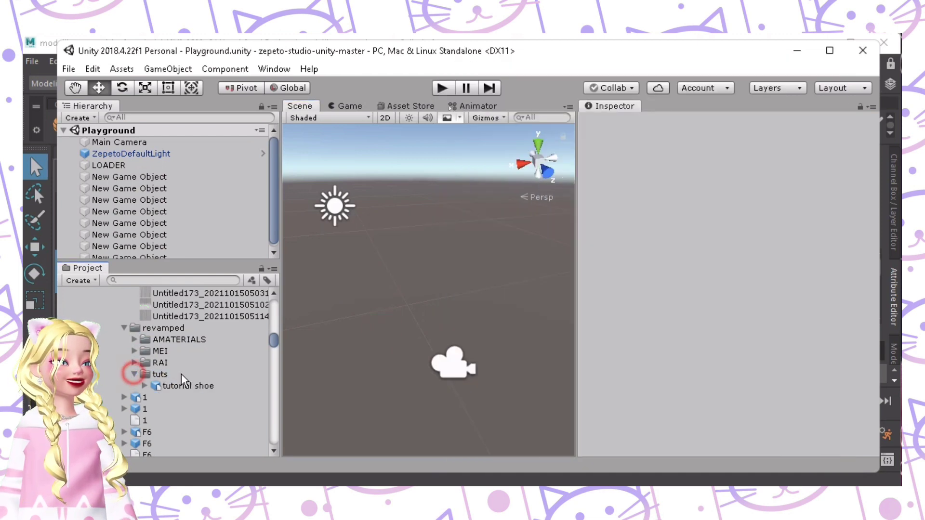
Create a new material in the tuts folder next to the tutorial shoe model, keeping the default name.
{"action": "left_click", "coordinate": [191, 385]}
{"action": "left_click_drag", "start_coordinate": [763, 380], "coordinate": [705, 334]}
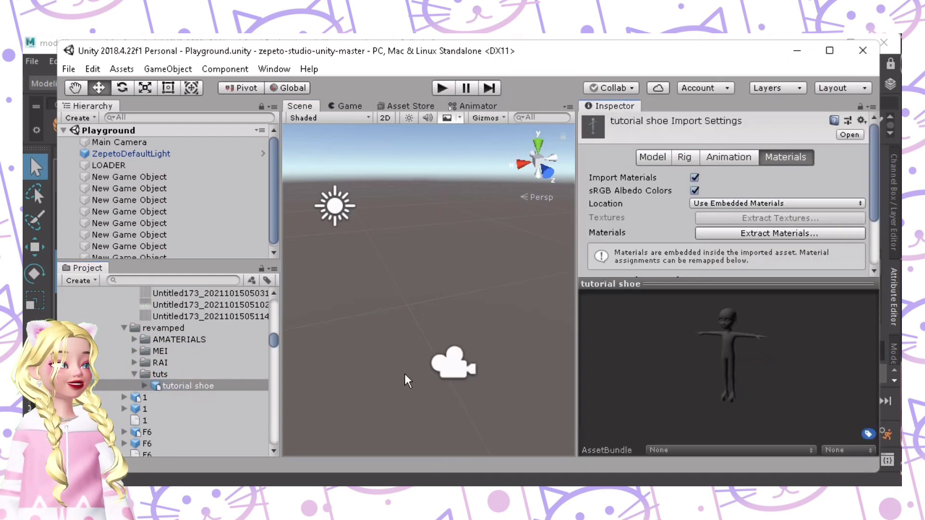
{"action": "right_click", "coordinate": [192, 384]}
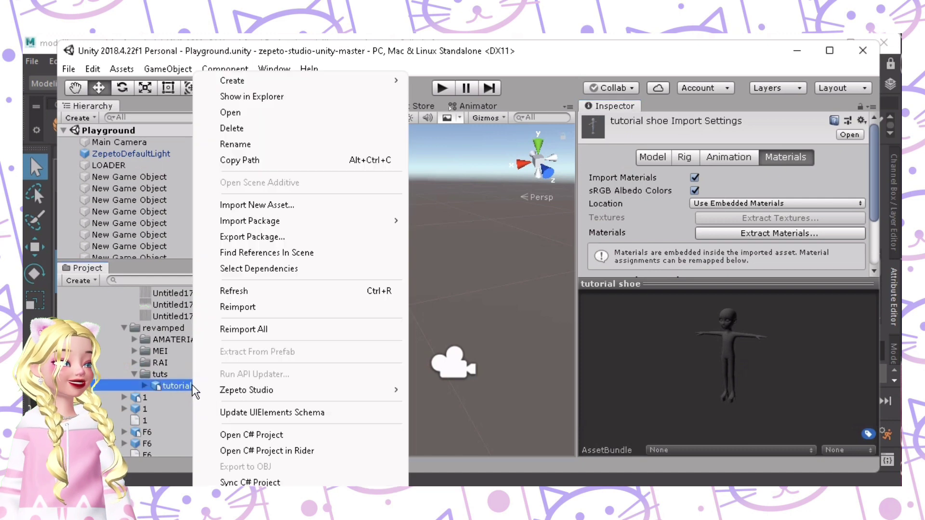
{"action": "left_click", "coordinate": [296, 81]}
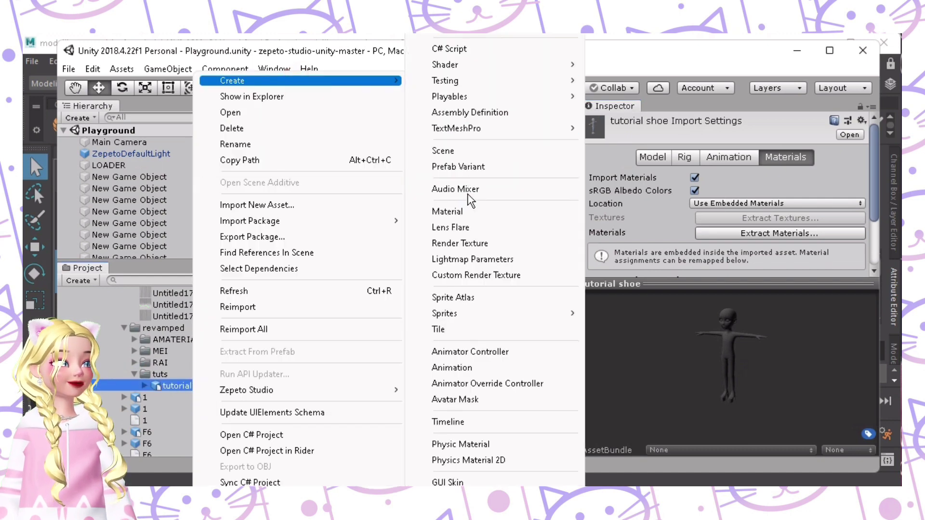
{"action": "left_click", "coordinate": [447, 212]}
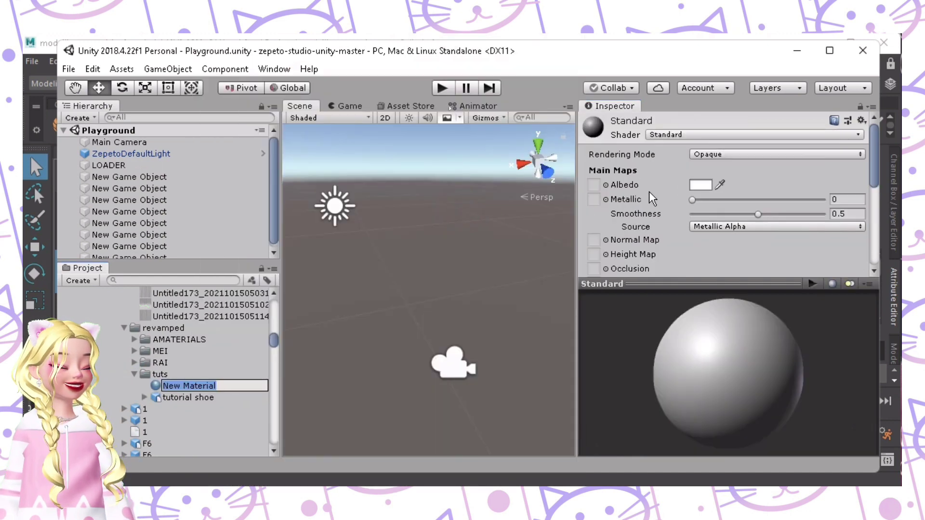
{"action": "left_click", "coordinate": [747, 362]}
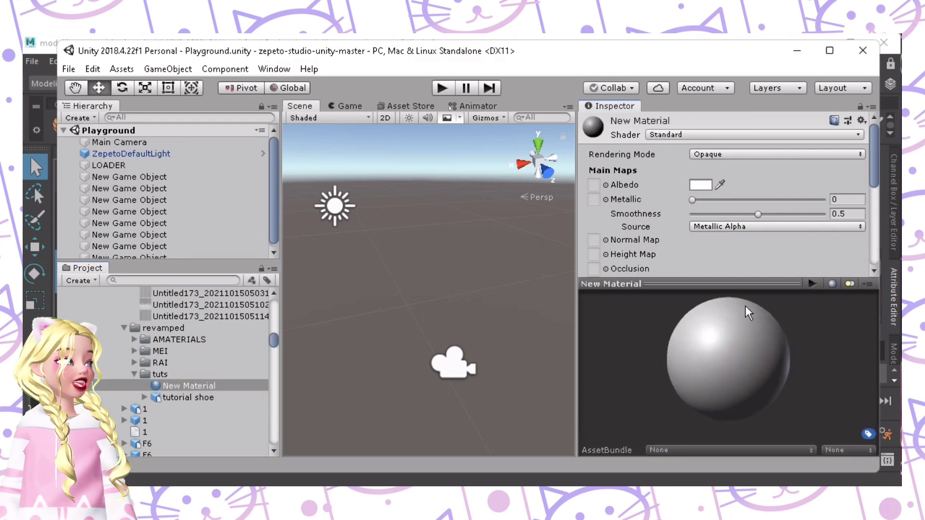
{"action": "left_click", "coordinate": [659, 132]}
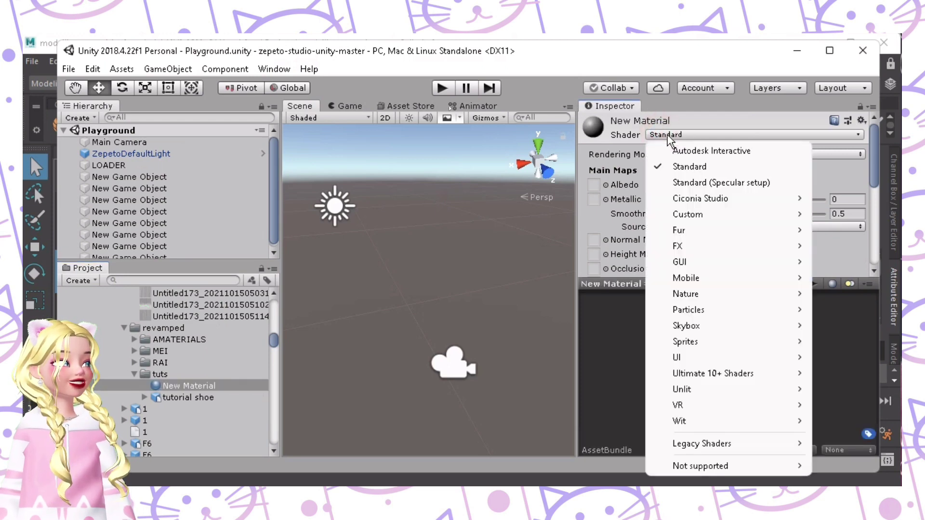
{"action": "left_click", "coordinate": [684, 421]}
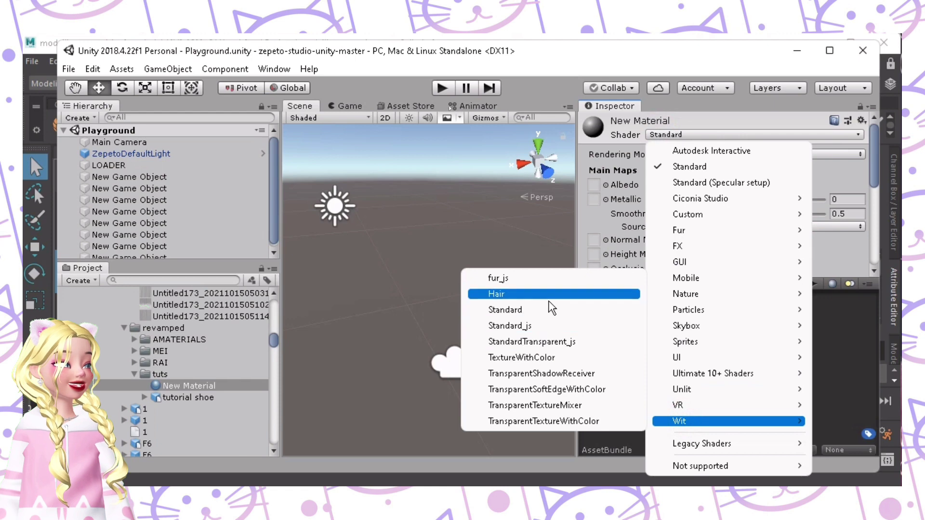
{"action": "left_click", "coordinate": [597, 143]}
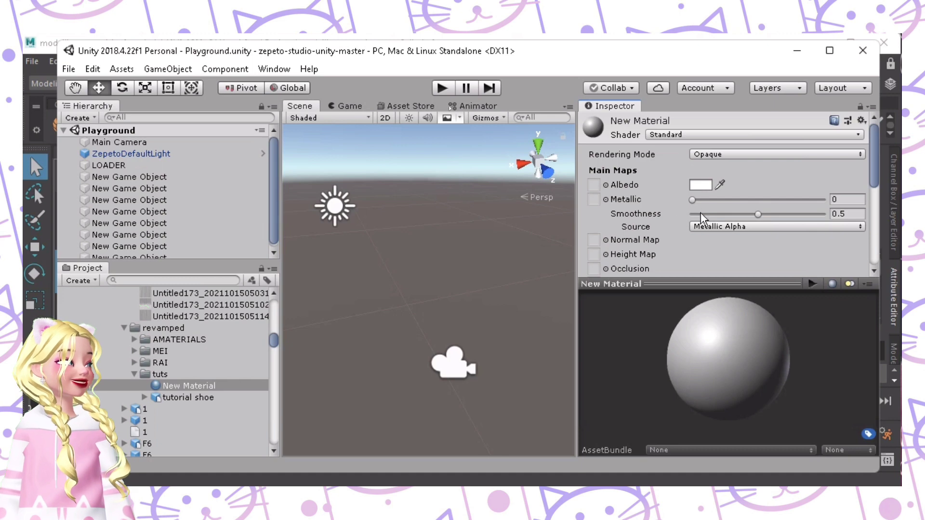
Set the new material's smoothness to 0 and its albedo color to black.
{"action": "left_click_drag", "start_coordinate": [704, 211], "coordinate": [654, 210]}
{"action": "mouse_move", "coordinate": [713, 318]}
{"action": "left_mouse_down"}
{"action": "mouse_move", "coordinate": [731, 347]}
{"action": "mouse_move", "coordinate": [704, 305]}
{"action": "left_mouse_up"}
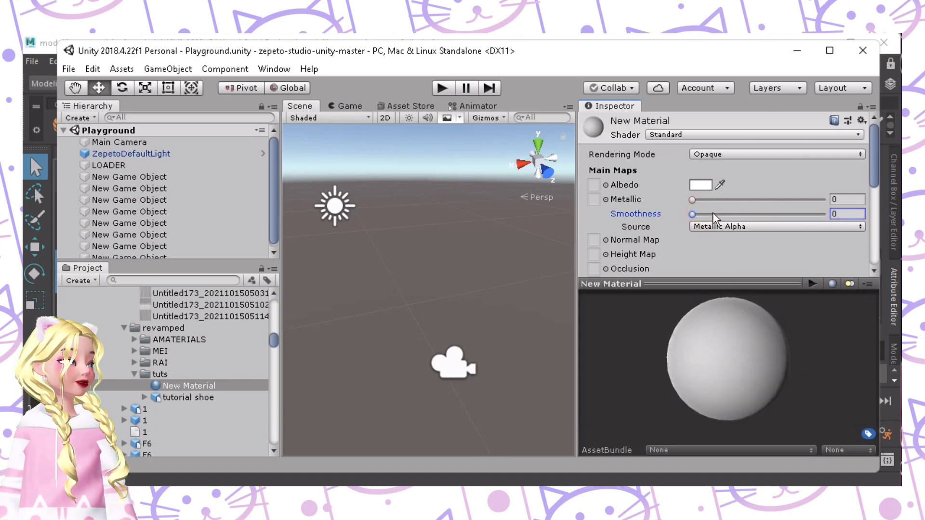
{"action": "left_click", "coordinate": [700, 186]}
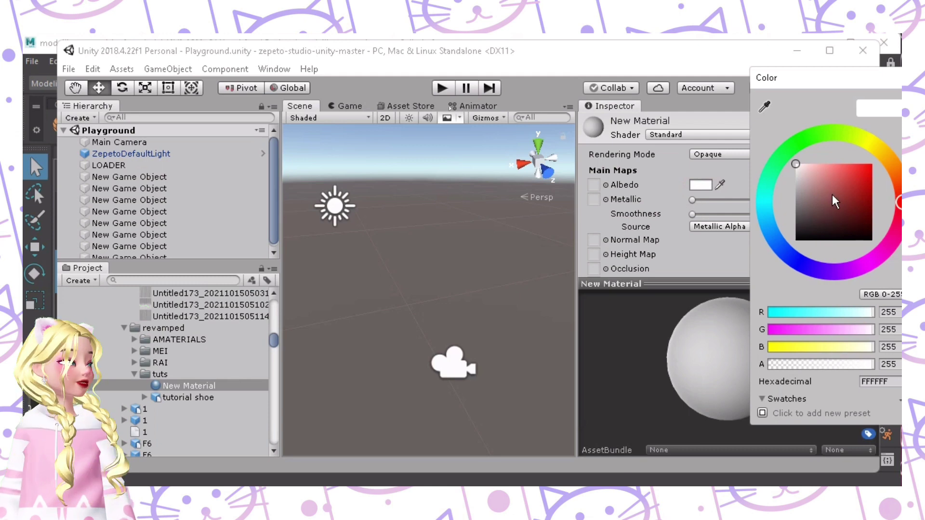
{"action": "left_click_drag", "start_coordinate": [843, 177], "coordinate": [721, 293]}
{"action": "left_click", "coordinate": [723, 295]}
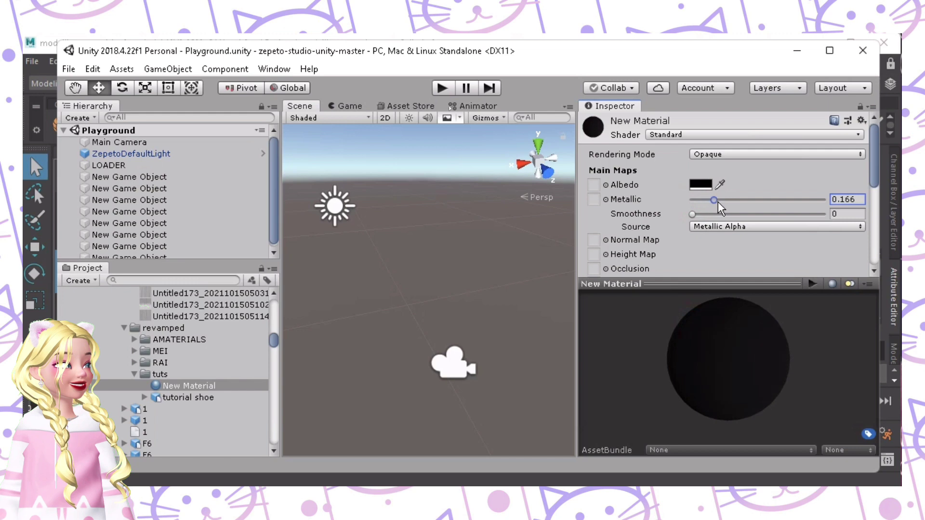
Give the black material a glossy finish with metallic 0 and smoothness about 0.607.
{"action": "left_click_drag", "start_coordinate": [691, 214], "coordinate": [632, 200]}
{"action": "left_click_drag", "start_coordinate": [712, 214], "coordinate": [772, 213]}
{"action": "left_click_drag", "start_coordinate": [732, 325], "coordinate": [731, 358]}
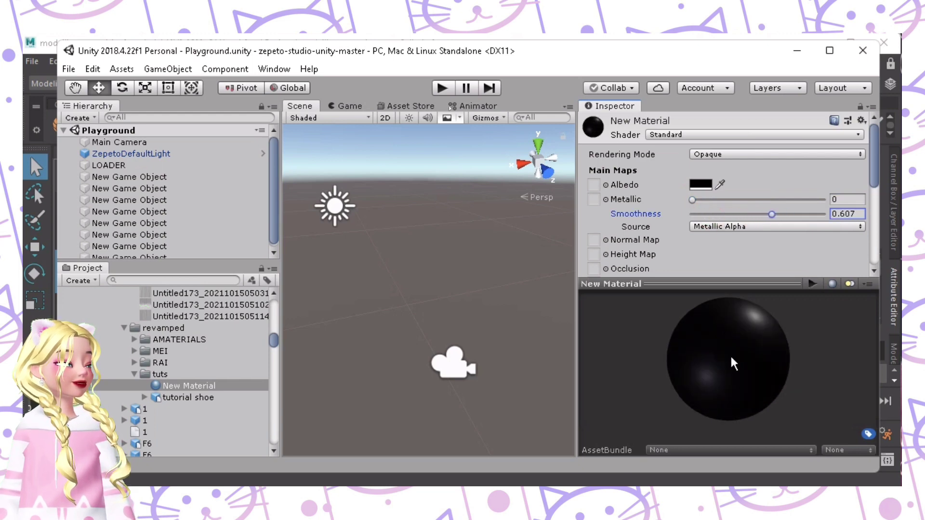
Remap the tutorial shoe model's shoe material to New Material, apply the import settings and check the preview.
{"action": "left_click", "coordinate": [197, 398]}
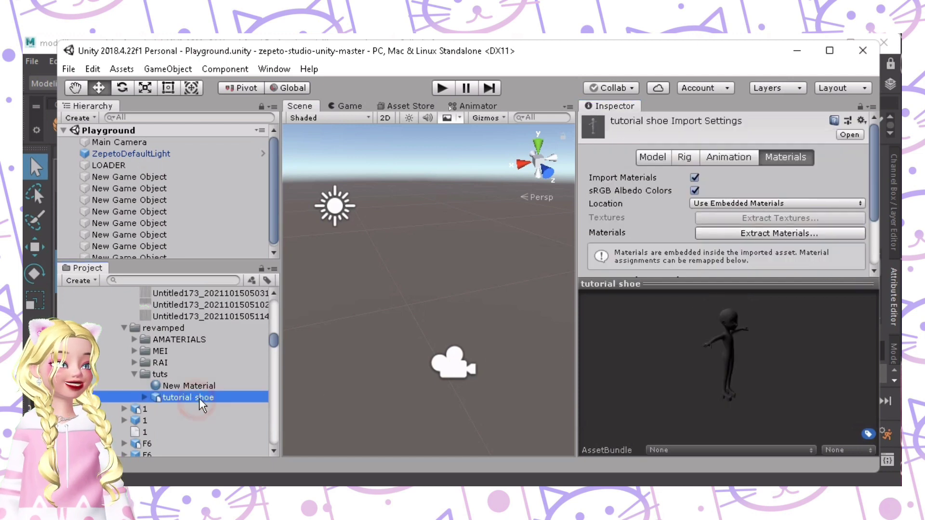
{"action": "scroll", "coordinate": [733, 172], "scroll_direction": "down", "scroll_amount": 3}
{"action": "left_click_drag", "start_coordinate": [753, 349], "coordinate": [728, 317]}
{"action": "left_click_drag", "start_coordinate": [140, 386], "coordinate": [702, 237]}
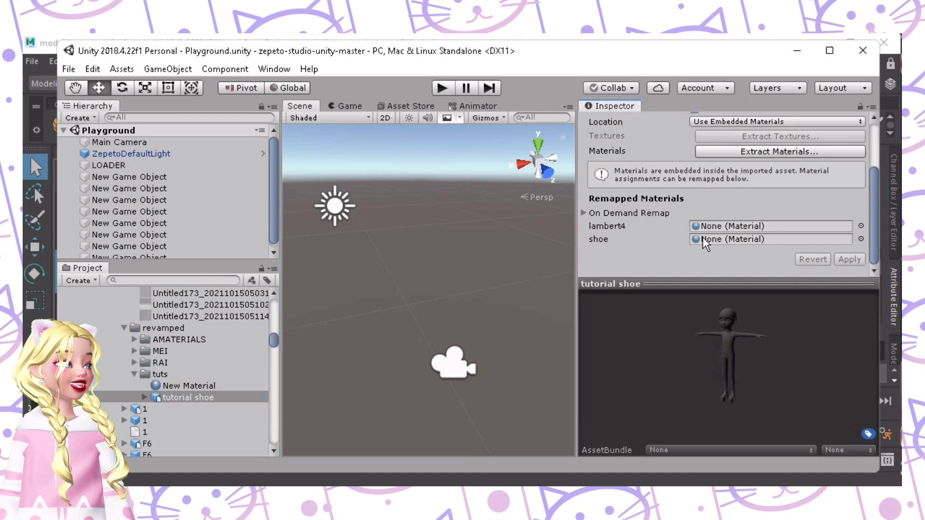
{"action": "left_click_drag", "start_coordinate": [220, 385], "coordinate": [704, 239]}
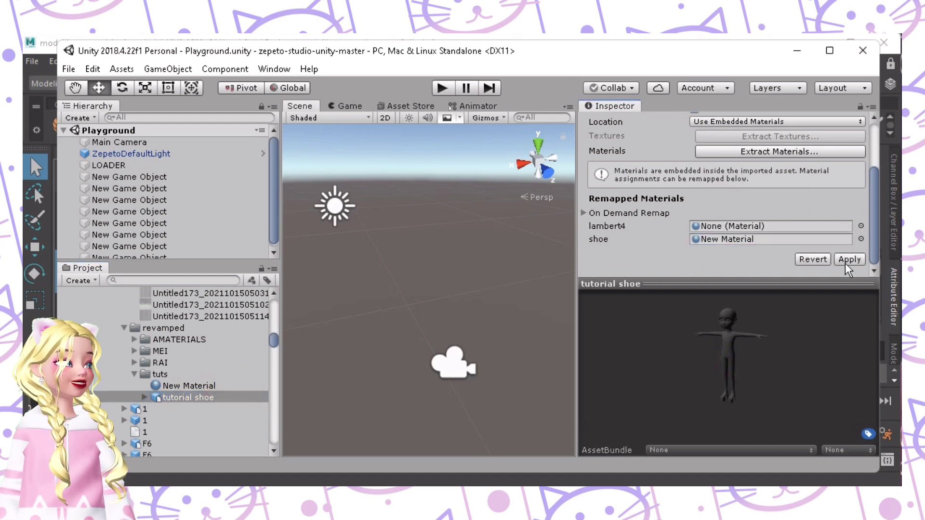
{"action": "left_click", "coordinate": [847, 260]}
{"action": "mouse_move", "coordinate": [713, 363]}
{"action": "left_mouse_down"}
{"action": "mouse_move", "coordinate": [663, 330]}
{"action": "mouse_move", "coordinate": [782, 390]}
{"action": "mouse_move", "coordinate": [464, 338]}
{"action": "mouse_move", "coordinate": [394, 373]}
{"action": "mouse_move", "coordinate": [255, 387]}
{"action": "mouse_move", "coordinate": [224, 353]}
{"action": "mouse_move", "coordinate": [120, 337]}
{"action": "mouse_move", "coordinate": [46, 364]}
{"action": "mouse_move", "coordinate": [398, 376]}
{"action": "mouse_move", "coordinate": [541, 339]}
{"action": "mouse_move", "coordinate": [644, 326]}
{"action": "mouse_move", "coordinate": [704, 335]}
{"action": "mouse_move", "coordinate": [176, 395]}
{"action": "mouse_move", "coordinate": [733, 374]}
{"action": "mouse_move", "coordinate": [741, 394]}
{"action": "left_mouse_up"}
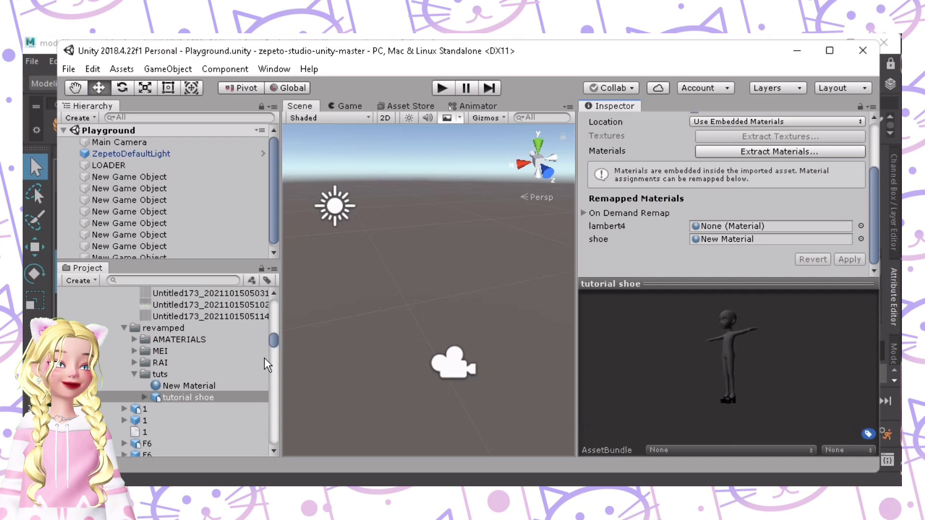
Assign the dark patterned texture whose name starts with 265324404 to New Material's albedo map.
{"action": "left_click", "coordinate": [221, 385]}
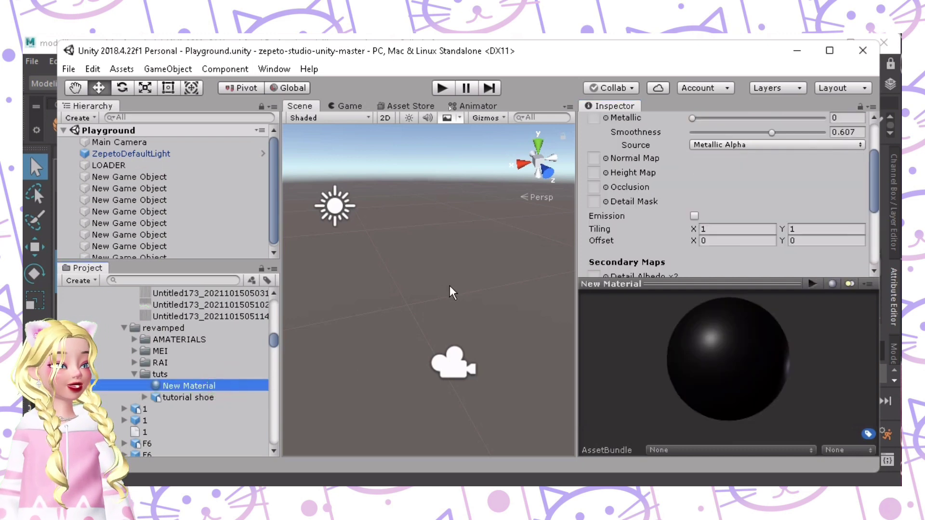
{"action": "scroll", "coordinate": [774, 229], "scroll_direction": "up", "scroll_amount": 3}
{"action": "scroll", "coordinate": [146, 365], "scroll_direction": "up", "scroll_amount": 5}
{"action": "scroll", "coordinate": [147, 365], "scroll_direction": "up", "scroll_amount": 15}
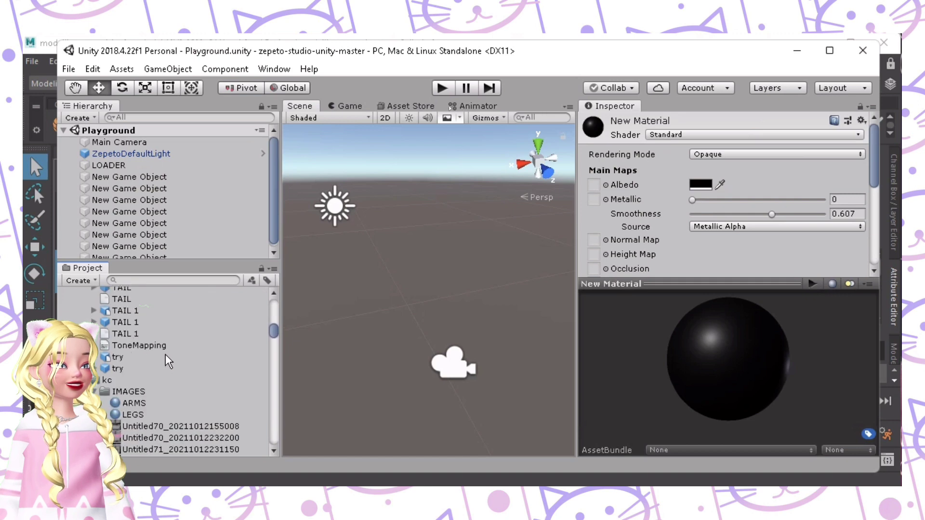
{"action": "scroll", "coordinate": [166, 354], "scroll_direction": "up", "scroll_amount": 20}
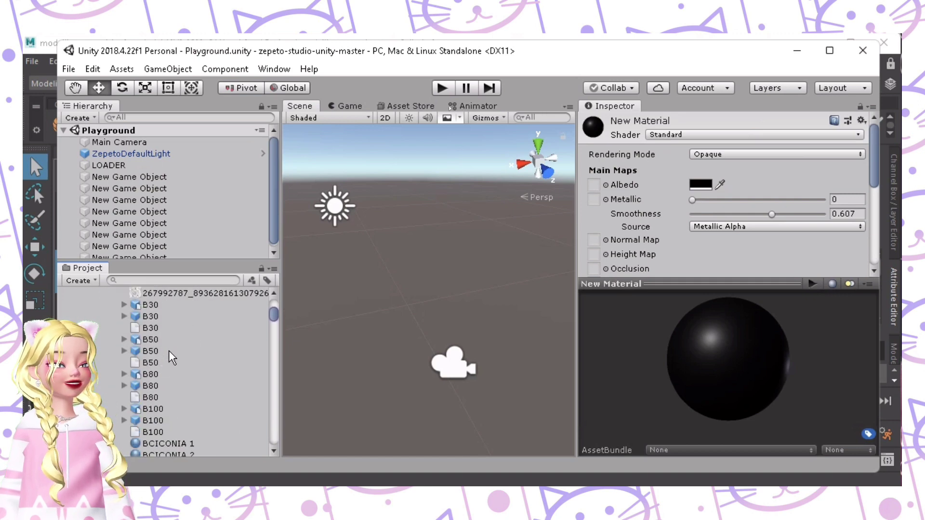
{"action": "scroll", "coordinate": [167, 352], "scroll_direction": "up", "scroll_amount": 10}
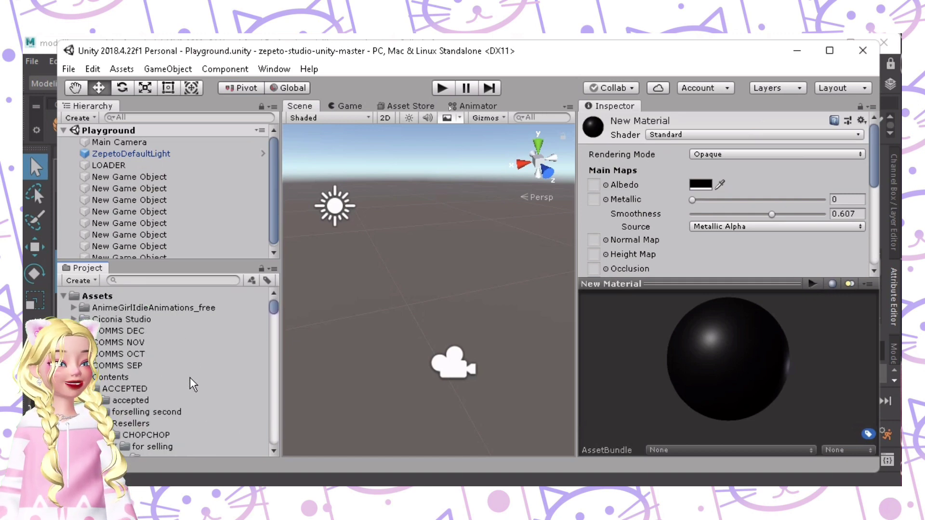
{"action": "scroll", "coordinate": [191, 376], "scroll_direction": "down", "scroll_amount": 10}
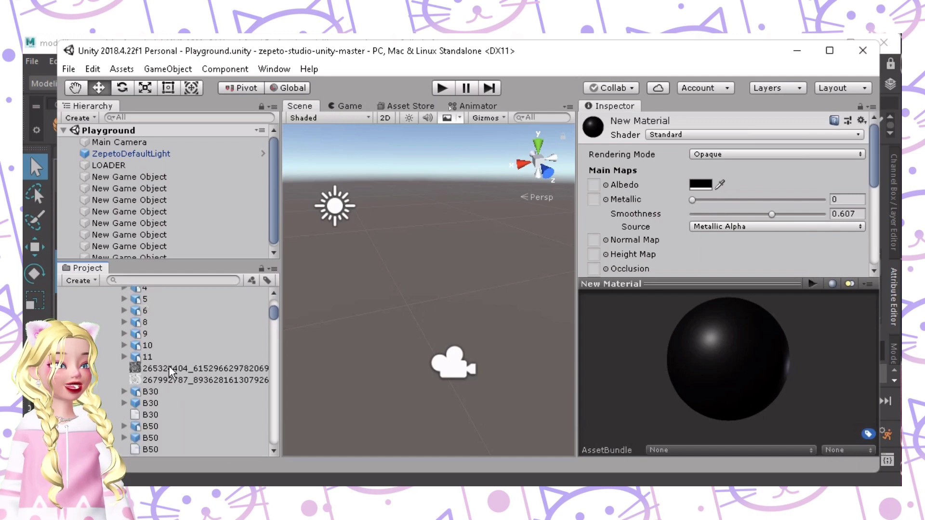
{"action": "left_click_drag", "start_coordinate": [172, 367], "coordinate": [594, 181]}
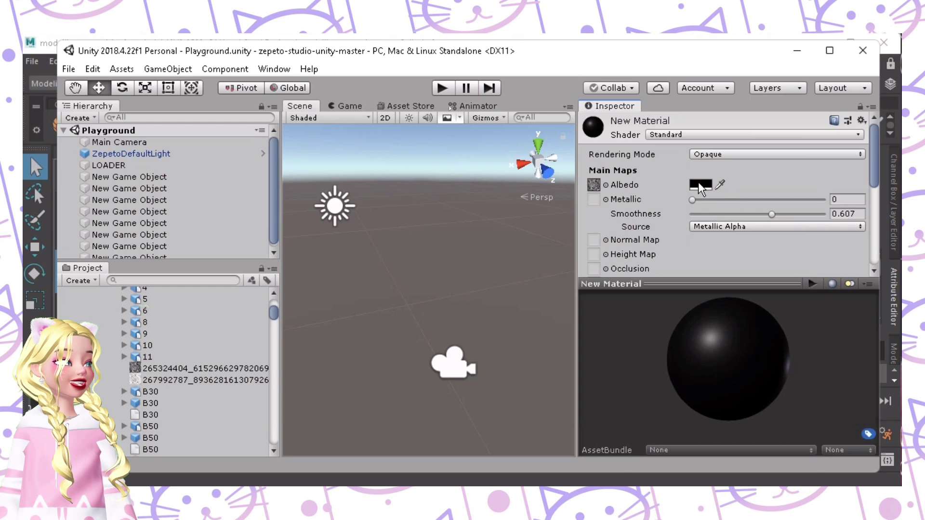
Set New Material's albedo color to white and check the textured sphere preview.
{"action": "left_click", "coordinate": [698, 182]}
{"action": "left_click_drag", "start_coordinate": [828, 209], "coordinate": [758, 126]}
{"action": "left_click", "coordinate": [704, 326]}
{"action": "left_click_drag", "start_coordinate": [716, 342], "coordinate": [825, 368]}
Examine the textured shoes on the tutorial shoe model in an enlarged, rotated preview.
{"action": "scroll", "coordinate": [199, 375], "scroll_direction": "down", "scroll_amount": 10}
{"action": "scroll", "coordinate": [199, 370], "scroll_direction": "down", "scroll_amount": 15}
{"action": "scroll", "coordinate": [198, 371], "scroll_direction": "down", "scroll_amount": 20}
{"action": "scroll", "coordinate": [195, 367], "scroll_direction": "down", "scroll_amount": 3}
{"action": "scroll", "coordinate": [195, 367], "scroll_direction": "up", "scroll_amount": 6}
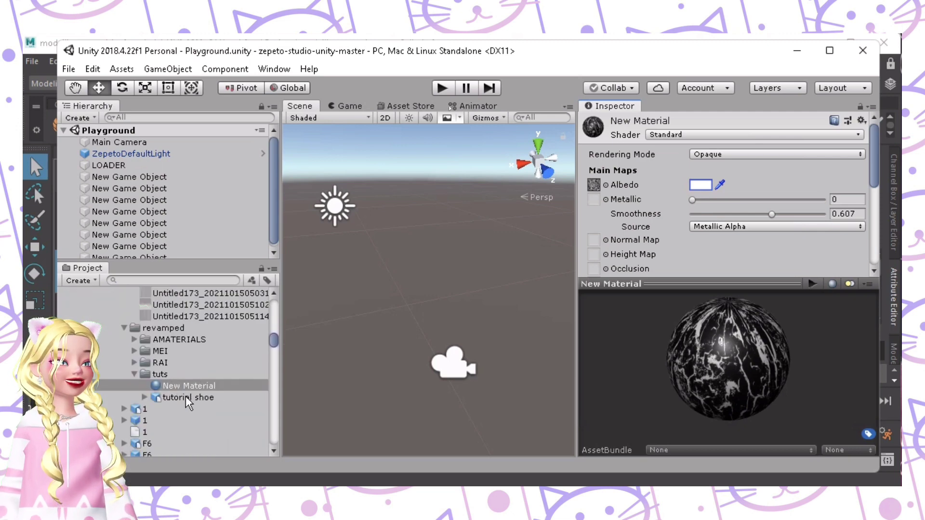
{"action": "left_click", "coordinate": [187, 398]}
{"action": "left_click_drag", "start_coordinate": [726, 335], "coordinate": [721, 362]}
{"action": "left_click_drag", "start_coordinate": [698, 287], "coordinate": [689, 180]}
{"action": "left_click_drag", "start_coordinate": [758, 314], "coordinate": [516, 328]}
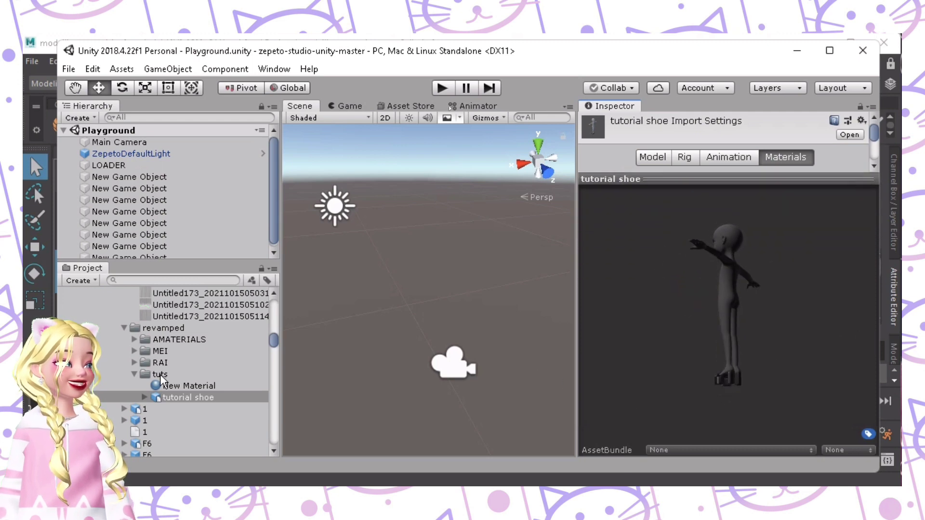
Clear New Material's albedo texture by choosing None.
{"action": "left_click", "coordinate": [173, 385]}
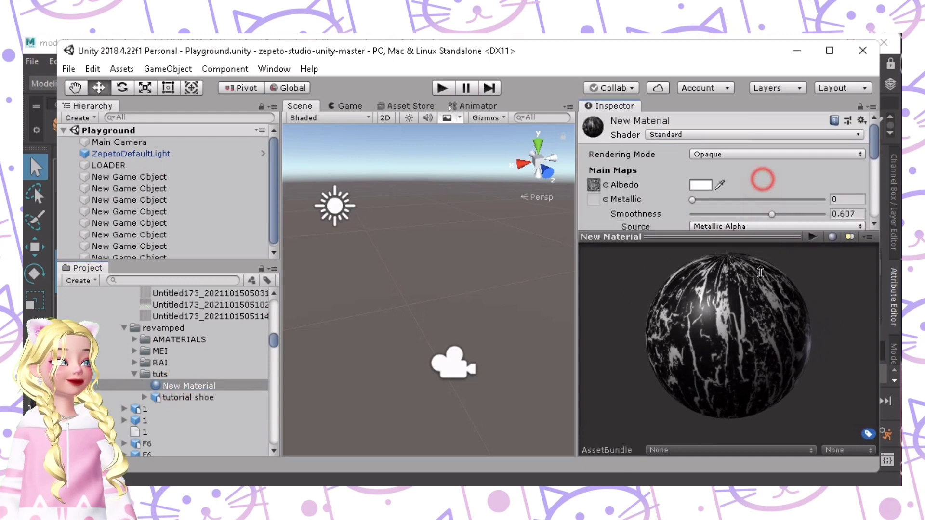
{"action": "left_click", "coordinate": [594, 184]}
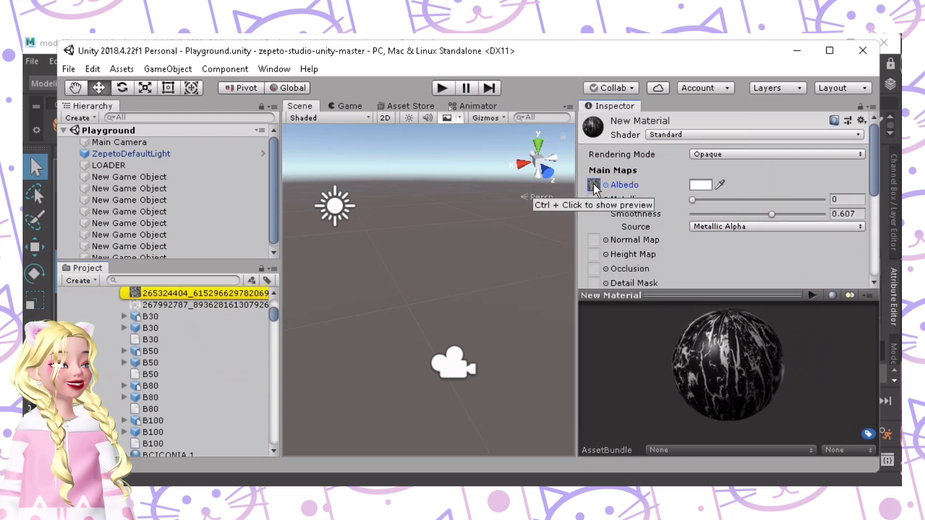
{"action": "left_click", "coordinate": [605, 185]}
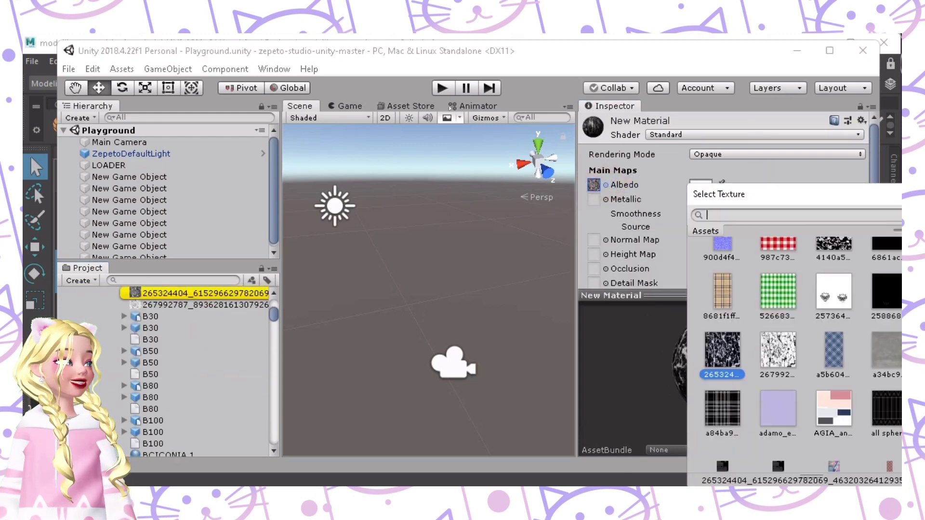
{"action": "left_click", "coordinate": [721, 268]}
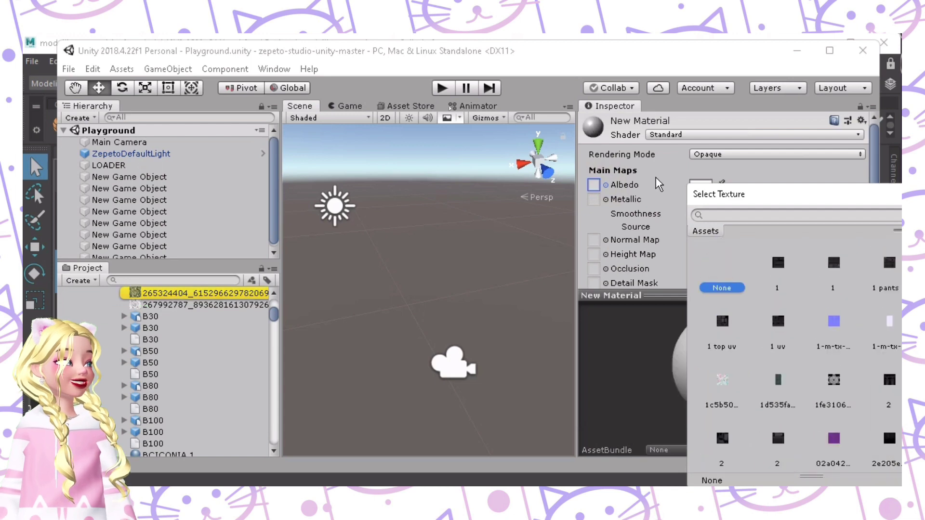
{"action": "left_click", "coordinate": [656, 178]}
Set New Material's albedo color back to black and check the sphere preview.
{"action": "left_click", "coordinate": [702, 186]}
{"action": "left_click_drag", "start_coordinate": [815, 219], "coordinate": [803, 247]}
{"action": "left_click", "coordinate": [668, 348]}
{"action": "left_click_drag", "start_coordinate": [669, 346], "coordinate": [755, 405]}
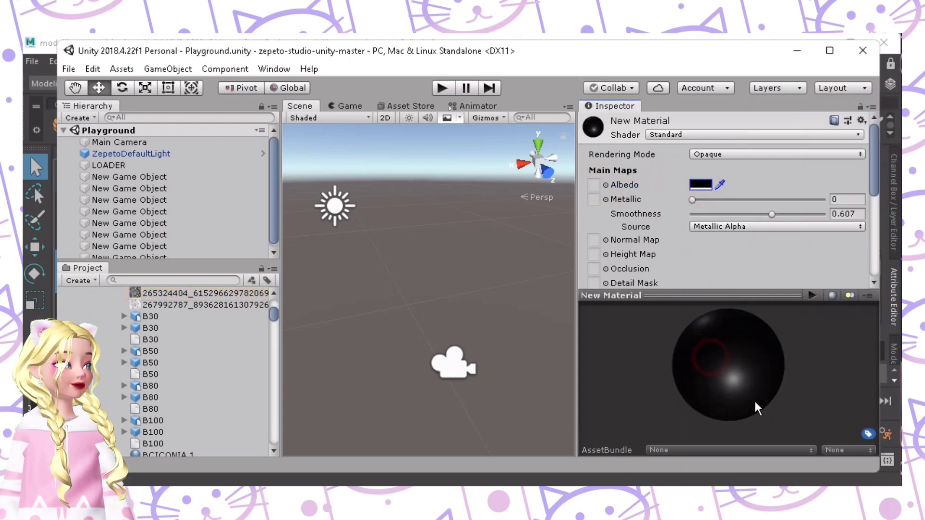
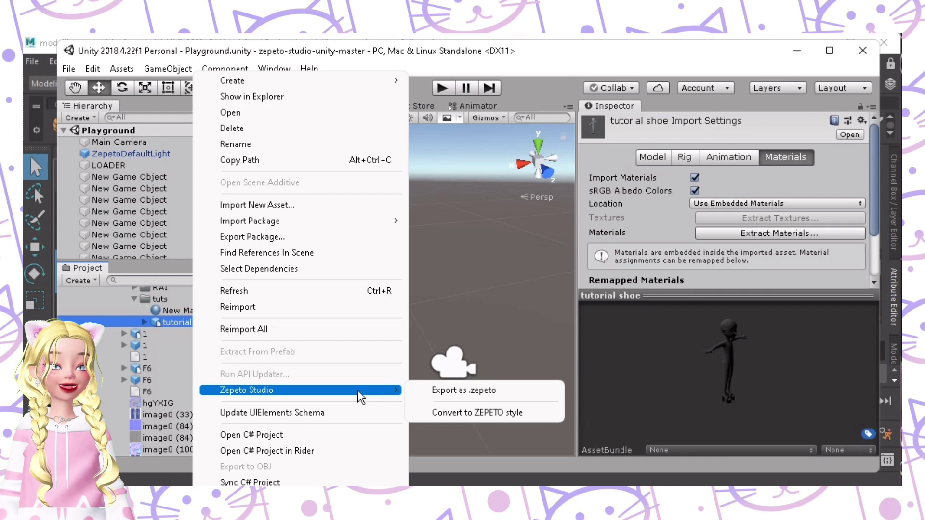
Convert the tutorial shoe model to ZEPETO style and open the converted prefab with its hips hierarchy collapsed.
{"action": "left_click", "coordinate": [449, 412]}
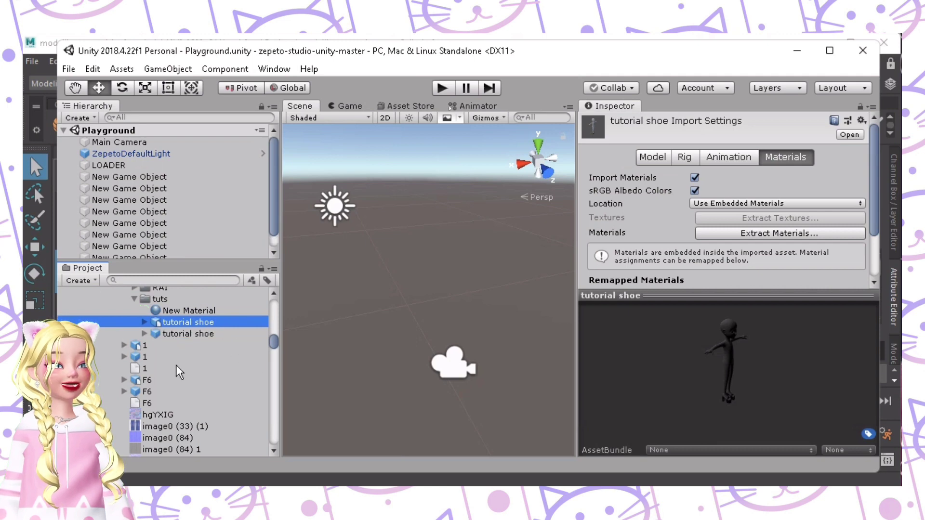
{"action": "left_click", "coordinate": [185, 334]}
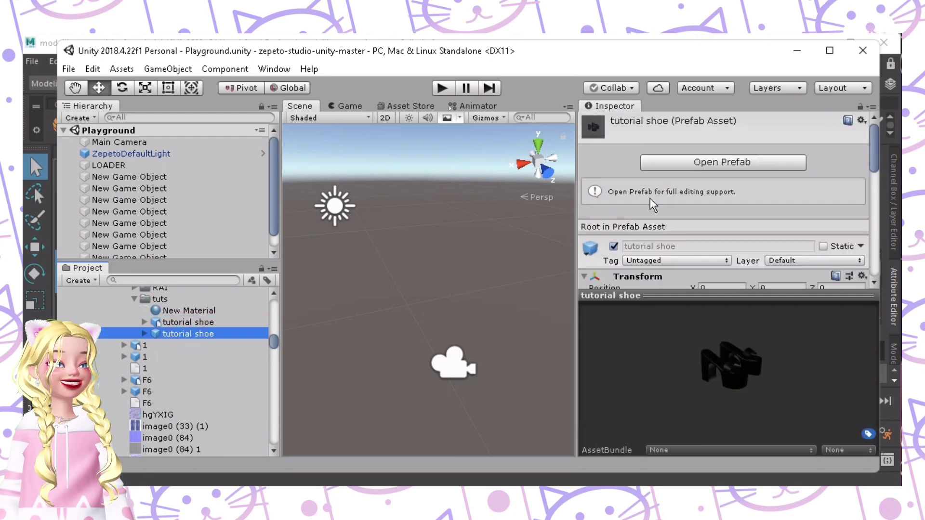
{"action": "left_click", "coordinate": [665, 161]}
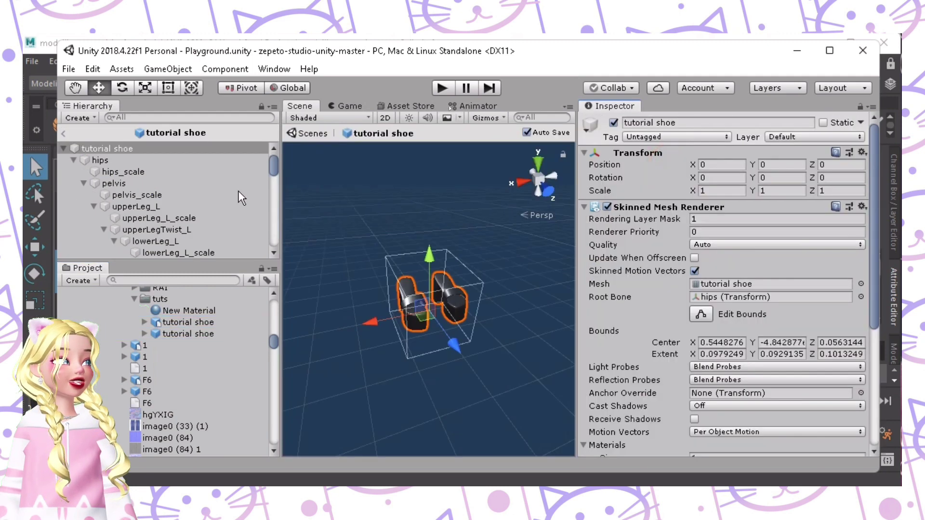
{"action": "scroll", "coordinate": [149, 187], "scroll_direction": "down", "scroll_amount": 11}
{"action": "scroll", "coordinate": [163, 192], "scroll_direction": "up", "scroll_amount": 6}
{"action": "scroll", "coordinate": [167, 195], "scroll_direction": "up", "scroll_amount": 5}
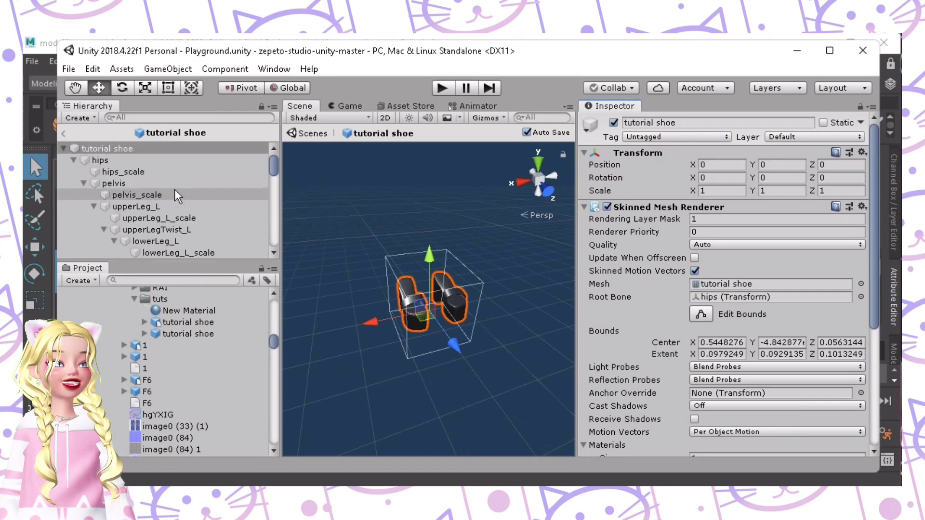
{"action": "left_click", "coordinate": [73, 160]}
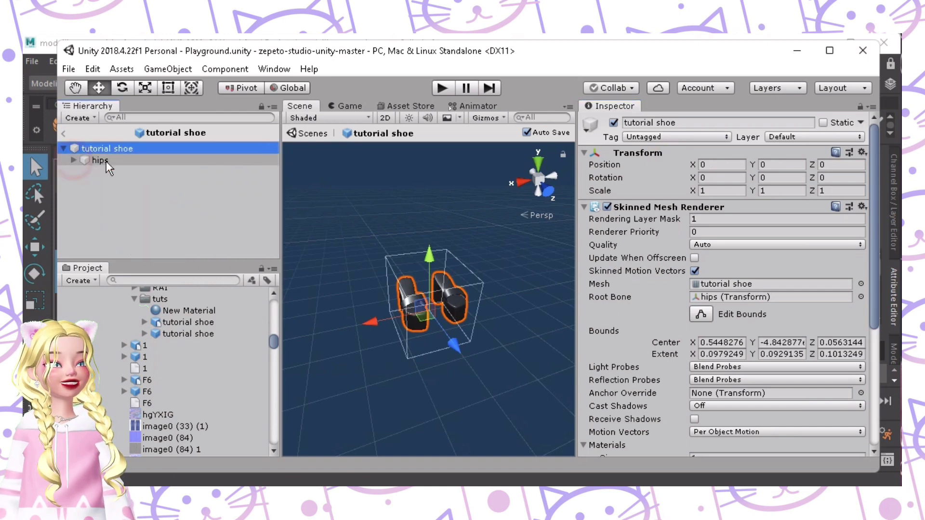
Add an empty child object named expressions to the tutorial shoe prefab.
{"action": "right_click", "coordinate": [123, 181]}
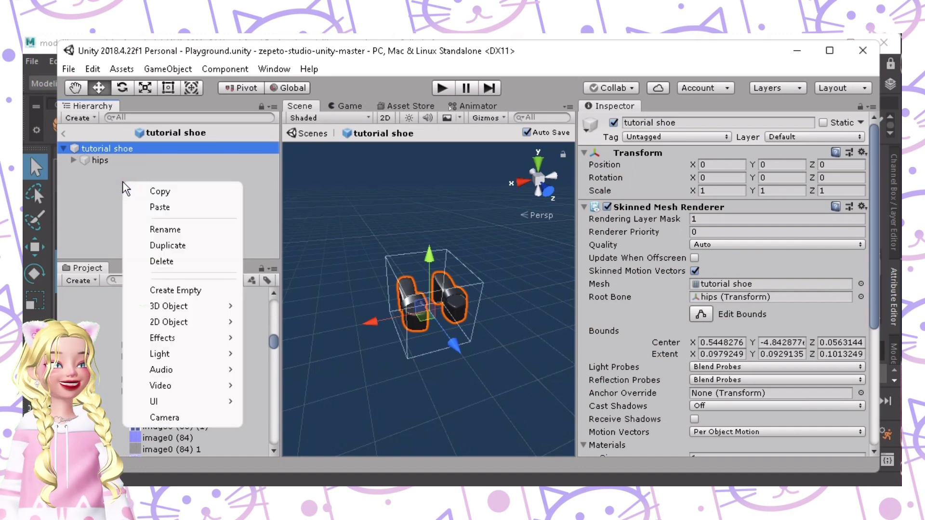
{"action": "left_click", "coordinate": [183, 290]}
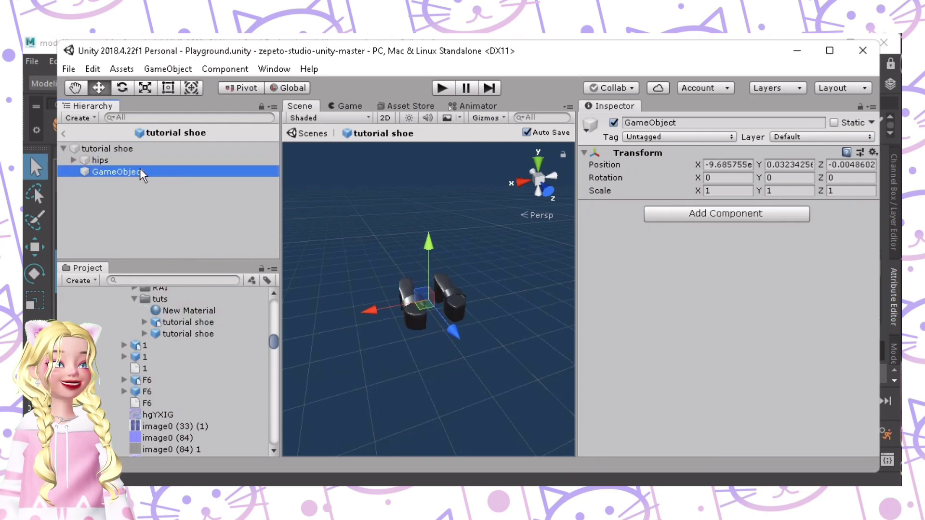
{"action": "left_click", "coordinate": [643, 123]}
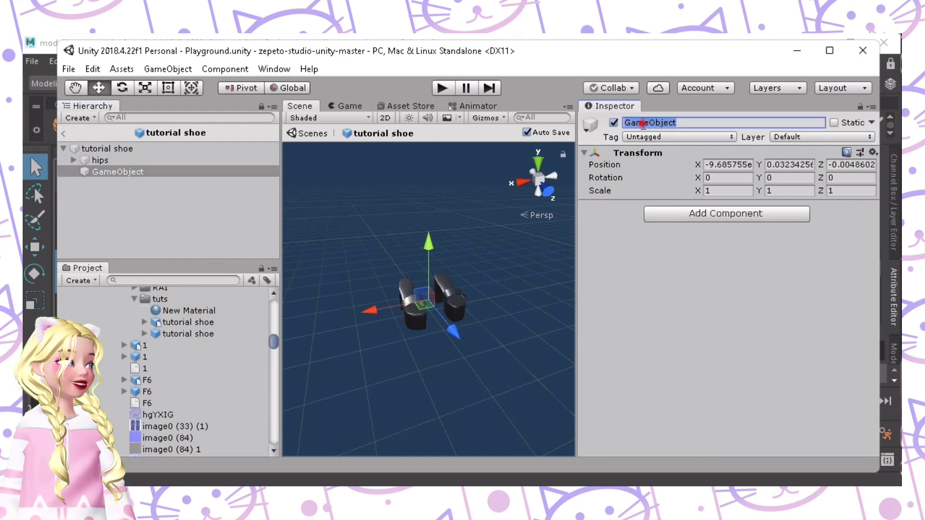
{"action": "type", "text": "expressions"}
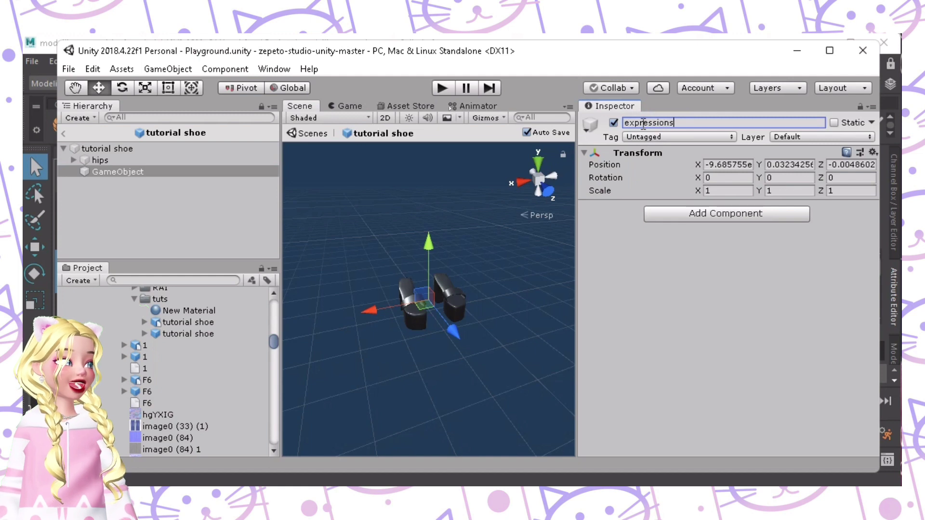
{"action": "key", "text": "Return"}
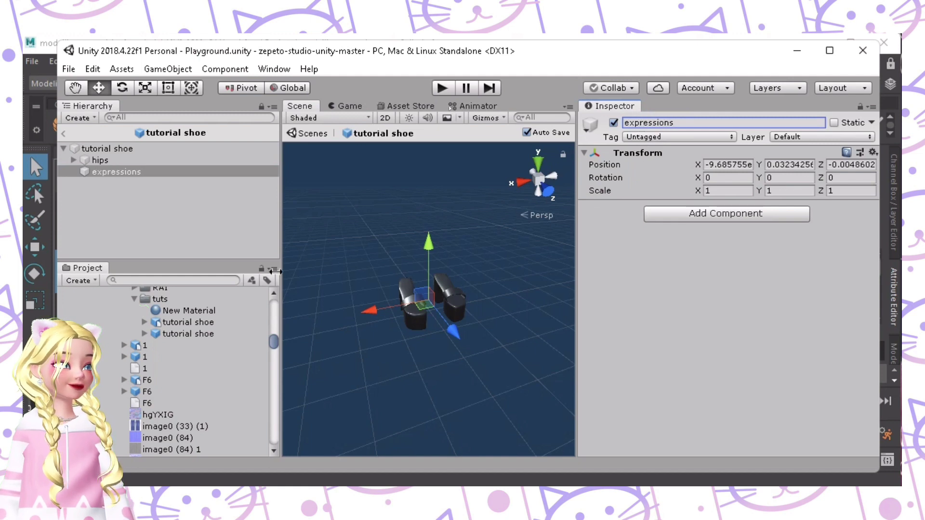
Create another empty object named _hips and nest it under expressions.
{"action": "right_click", "coordinate": [198, 201]}
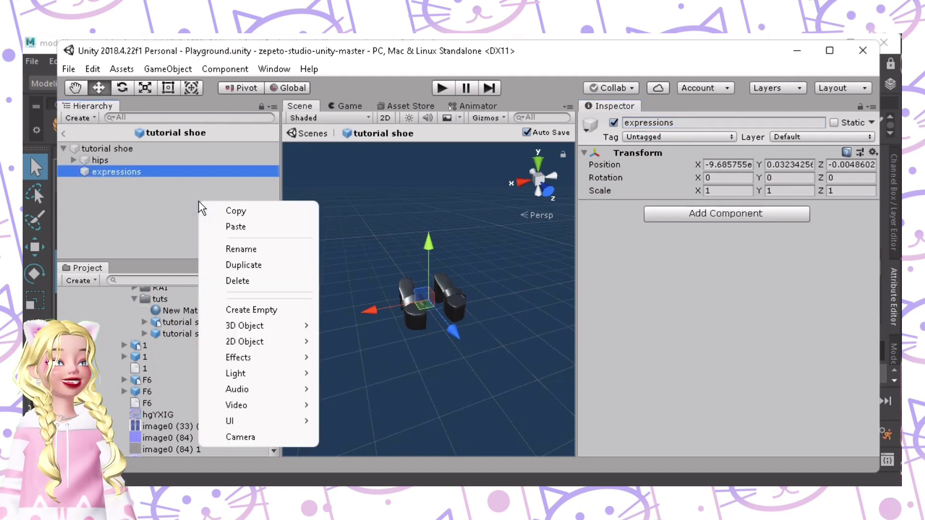
{"action": "left_click", "coordinate": [252, 310]}
{"action": "left_click", "coordinate": [661, 122]}
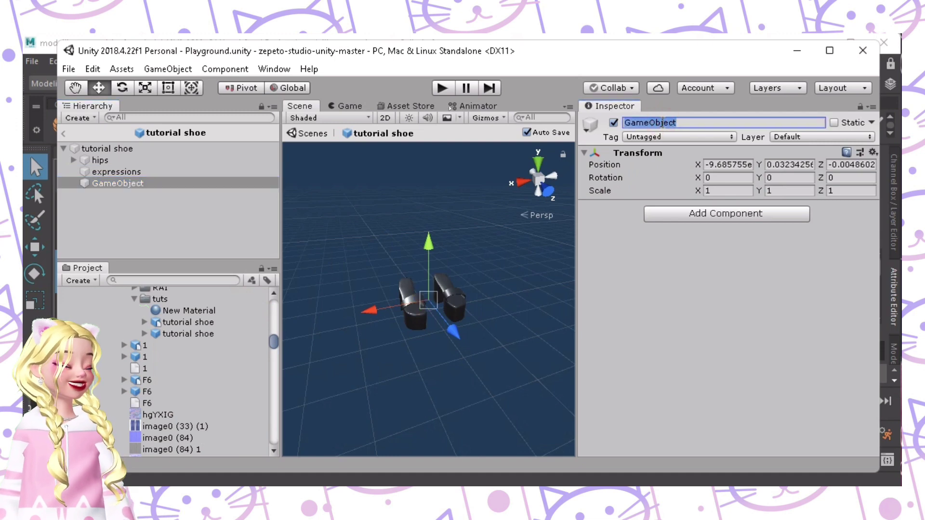
{"action": "key", "text": "BackSpace"}
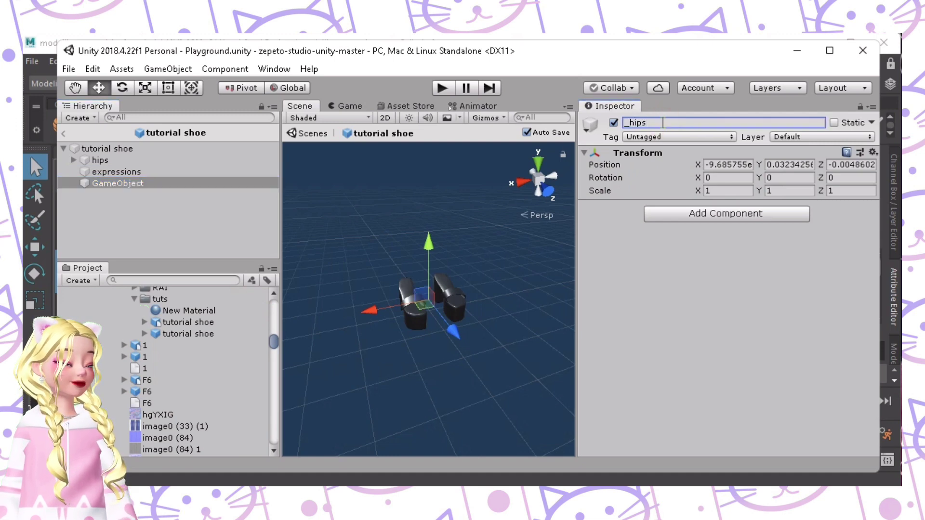
{"action": "type", "text": "_hips"}
{"action": "key", "text": "Return"}
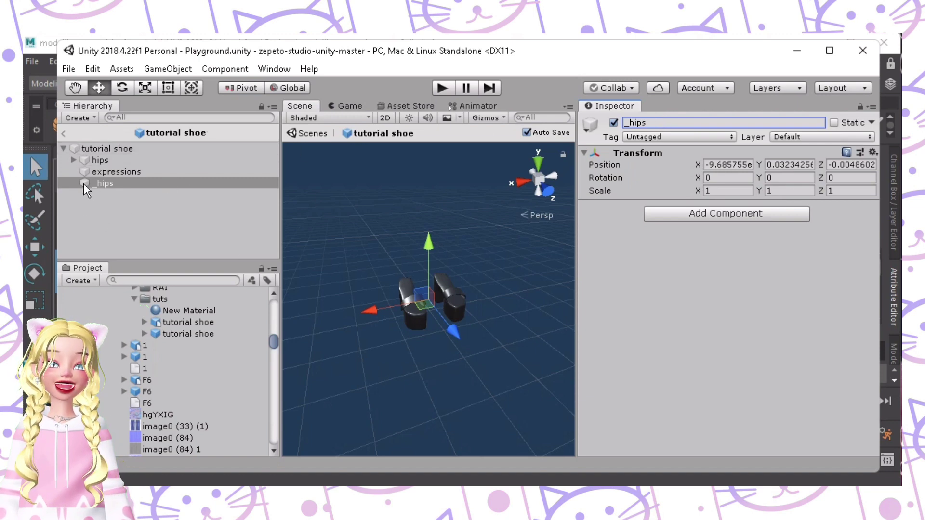
{"action": "left_click_drag", "start_coordinate": [83, 183], "coordinate": [87, 172]}
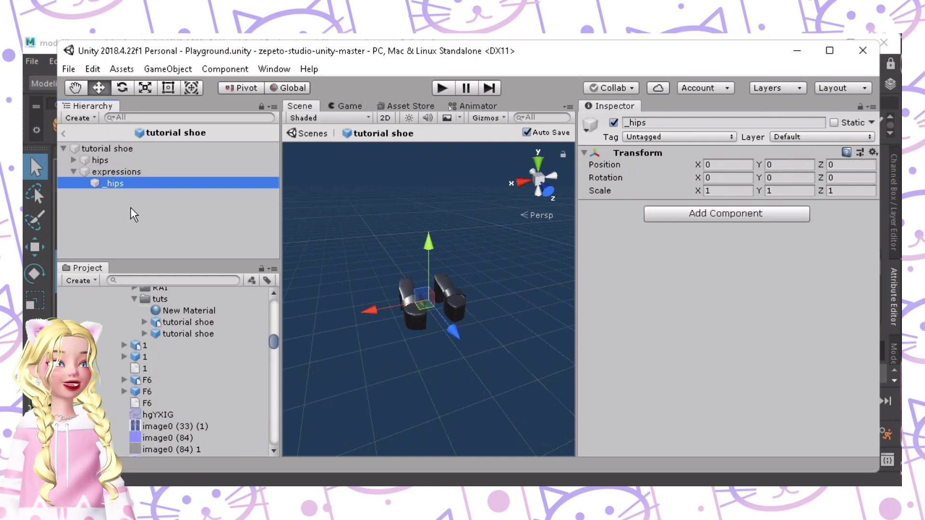
Replace the expressions object with the ready-made expressions group that holds the foot, hips and toes objects.
{"action": "left_click", "coordinate": [132, 172]}
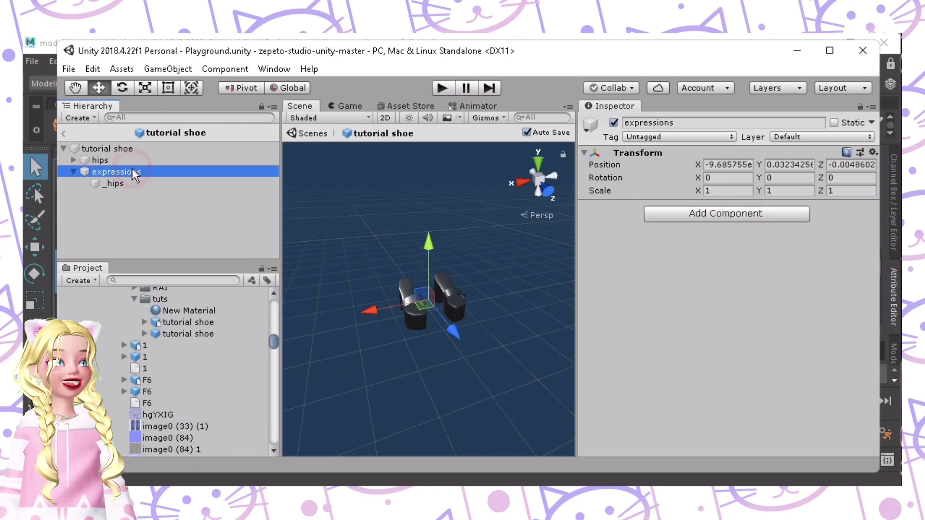
{"action": "key", "text": "Delete"}
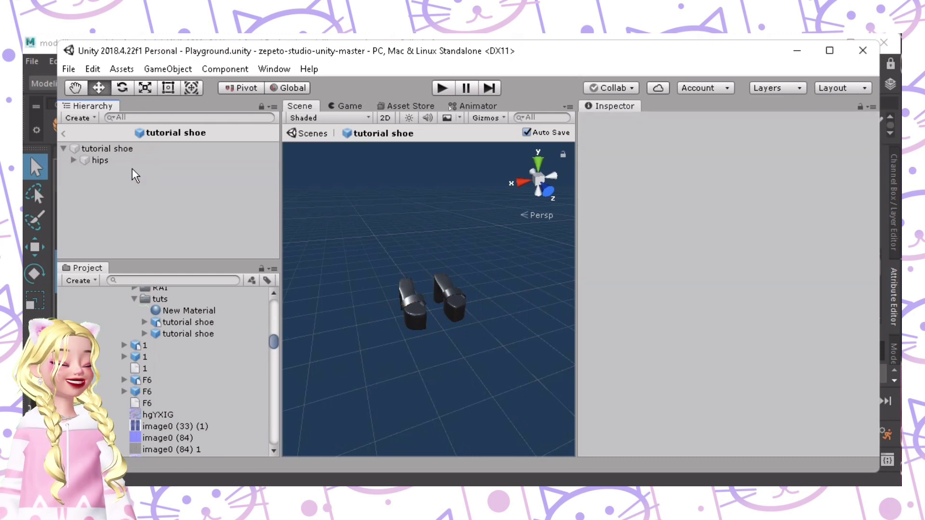
{"action": "left_click", "coordinate": [122, 161]}
{"action": "key", "text": "ctrl+z"}
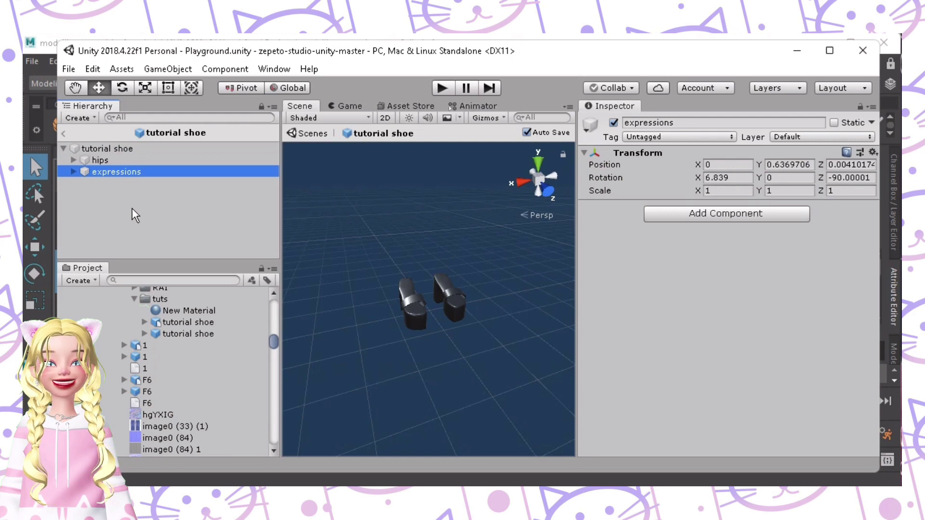
Switch to the EXPRESSIONS notes in Notepad and compare the _hips position values with the _hips object's transform in Unity.
{"action": "key", "text": "alt+Tab"}
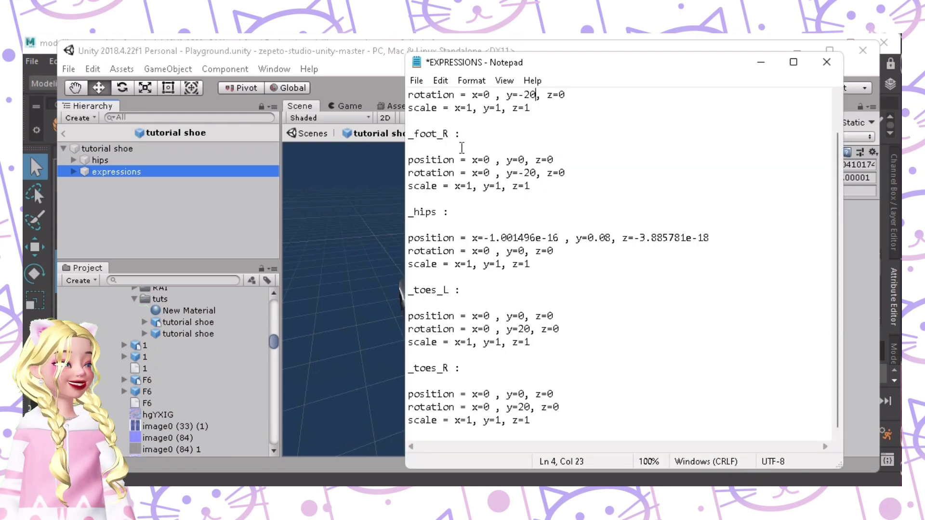
{"action": "scroll", "coordinate": [554, 172], "scroll_direction": "up", "scroll_amount": 1}
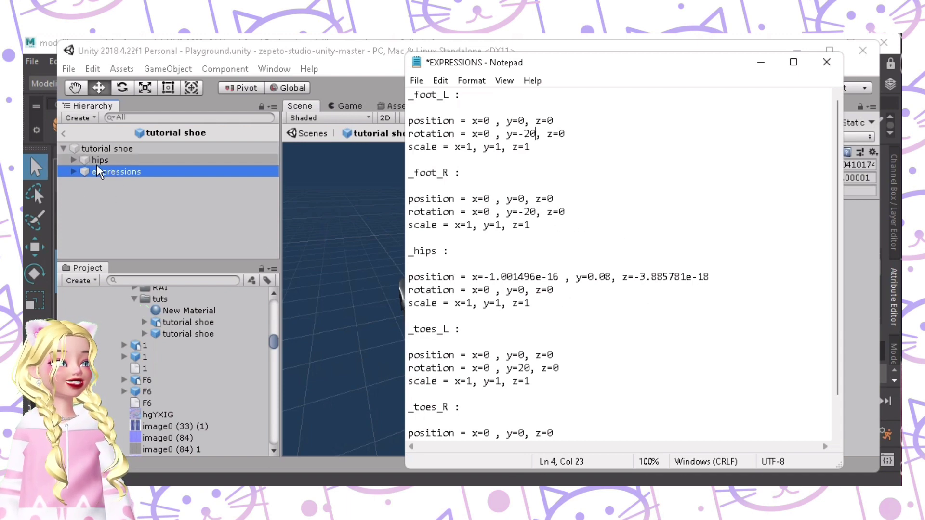
{"action": "left_click", "coordinate": [74, 172]}
{"action": "left_click", "coordinate": [113, 206]}
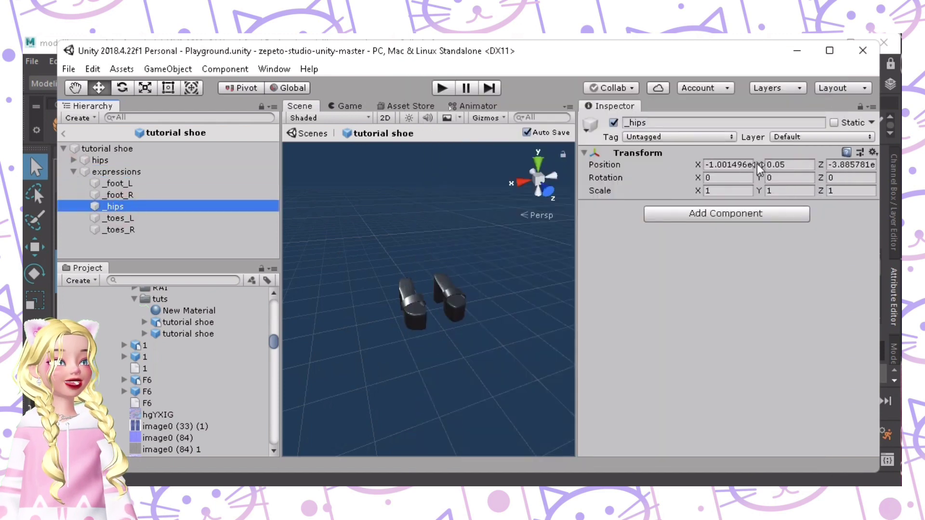
{"action": "key", "text": "alt+Tab"}
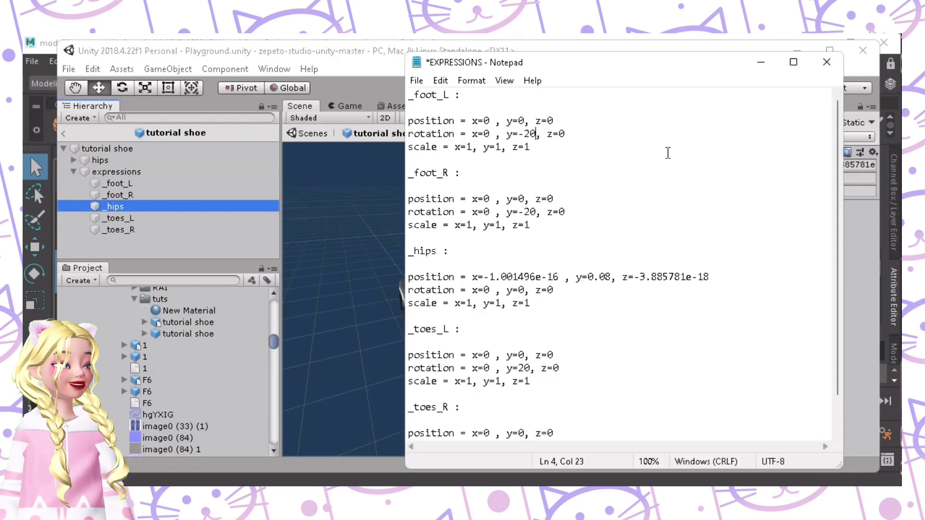
{"action": "left_click_drag", "start_coordinate": [660, 63], "coordinate": [354, 67]}
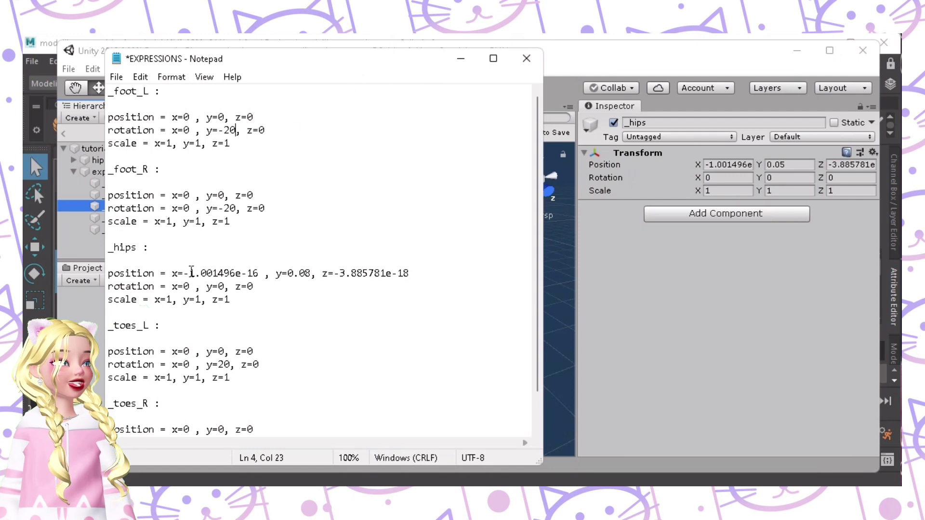
{"action": "mouse_move", "coordinate": [189, 273]}
{"action": "left_mouse_down"}
{"action": "mouse_move", "coordinate": [258, 273]}
{"action": "mouse_move", "coordinate": [183, 273]}
{"action": "left_mouse_up"}
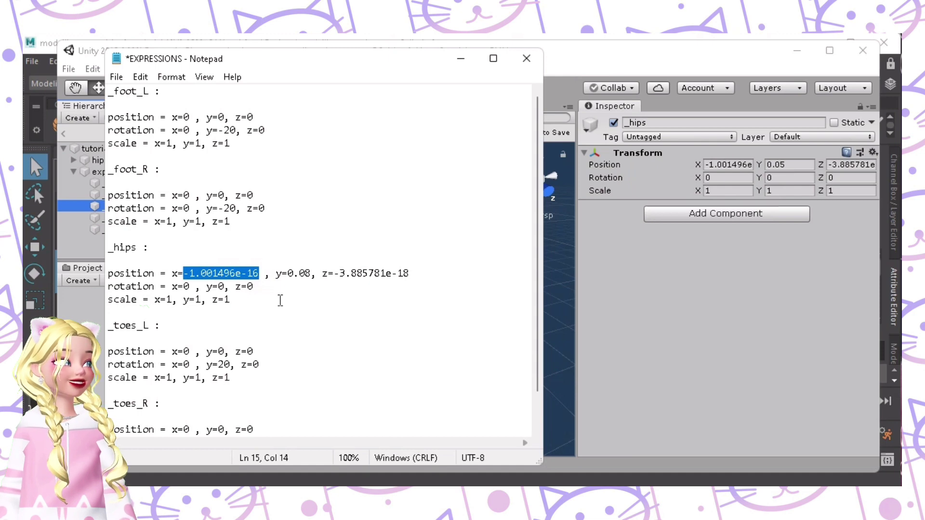
{"action": "left_click", "coordinate": [305, 273]}
{"action": "left_click", "coordinate": [409, 273]}
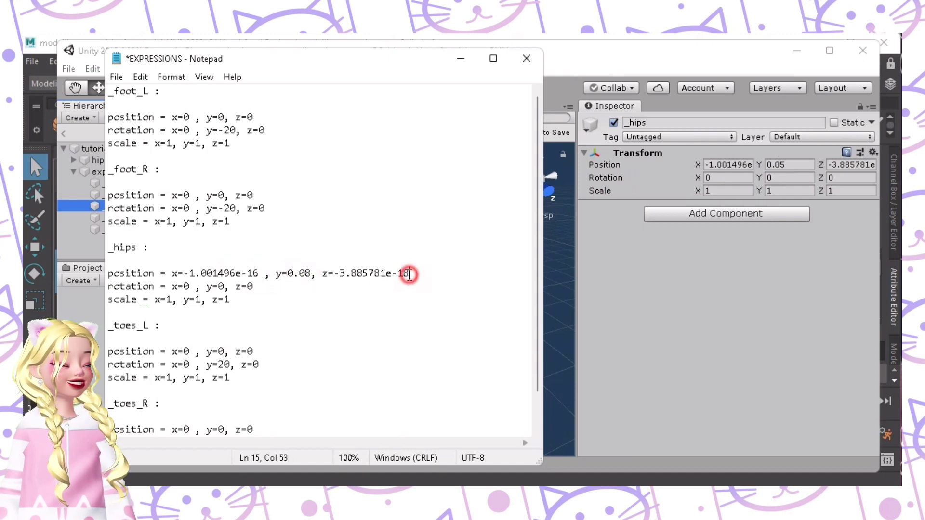
Set the _hips object's Y position to 0.08.
{"action": "left_click", "coordinate": [794, 165]}
{"action": "left_click", "coordinate": [795, 165]}
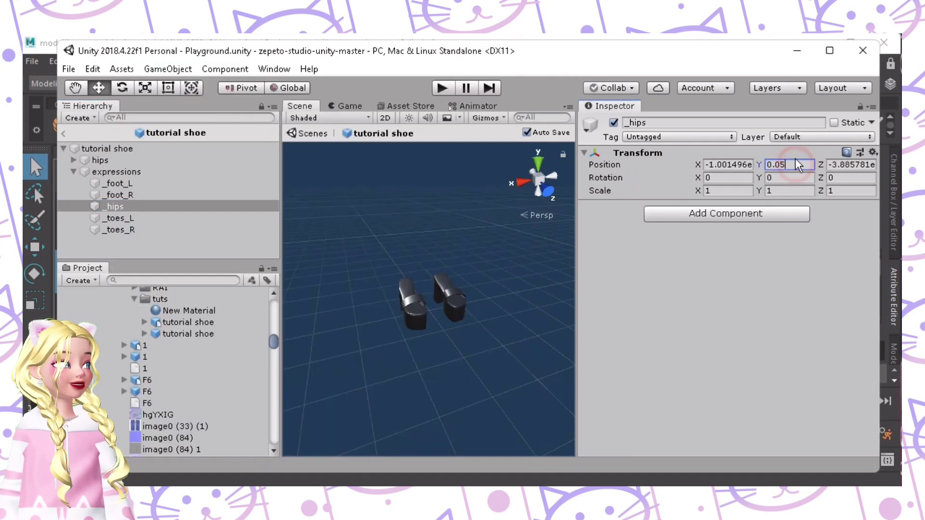
{"action": "type", "text": "8"}
{"action": "left_click", "coordinate": [781, 284]}
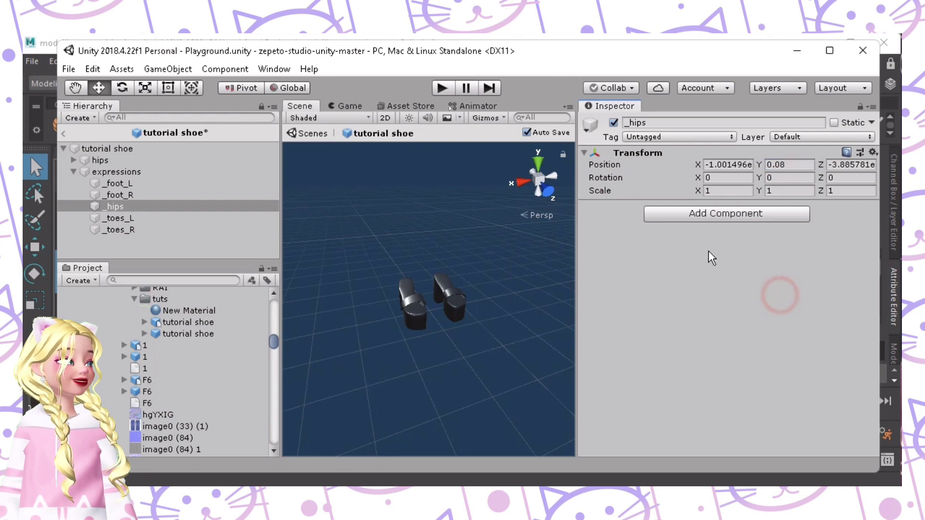
Check the transform values of _toes_L, _toes_R, _foot_R, _foot_L and _hips in the expressions group.
{"action": "left_click", "coordinate": [129, 217]}
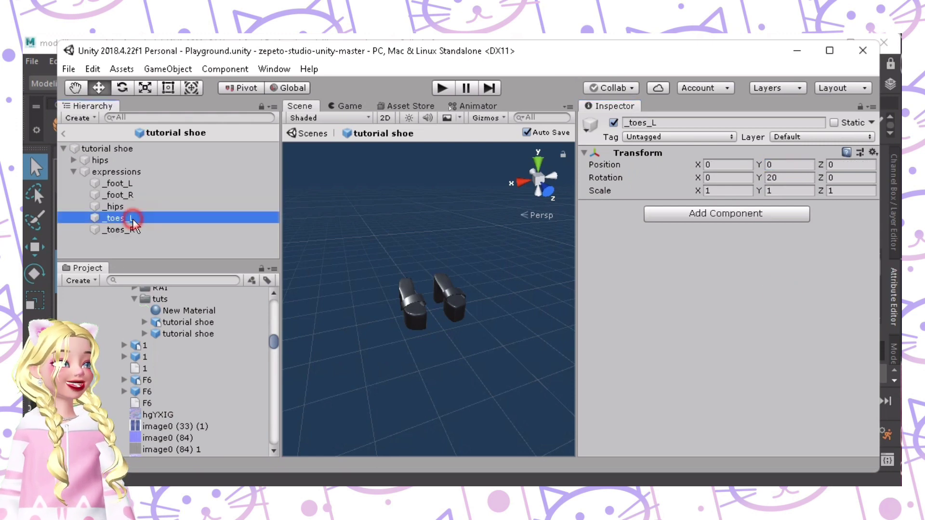
{"action": "left_click", "coordinate": [780, 177]}
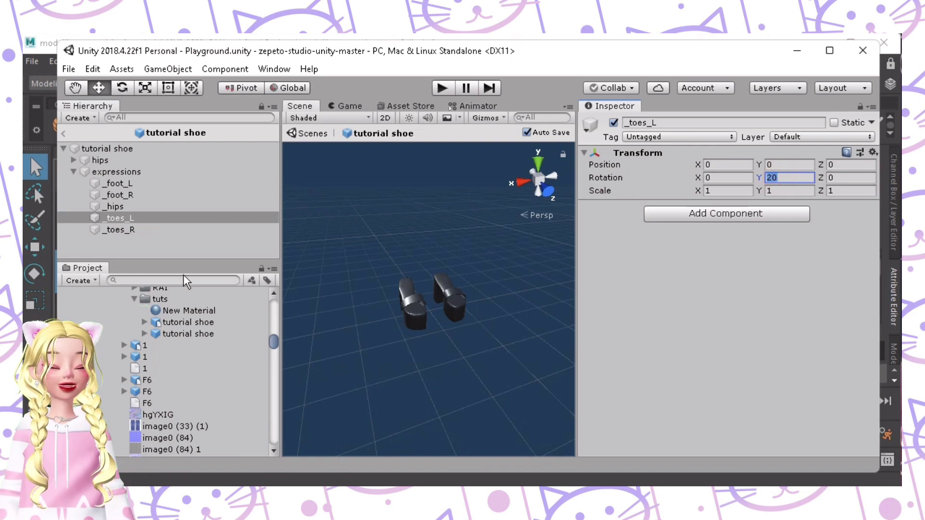
{"action": "left_click", "coordinate": [145, 230]}
{"action": "left_click", "coordinate": [110, 195]}
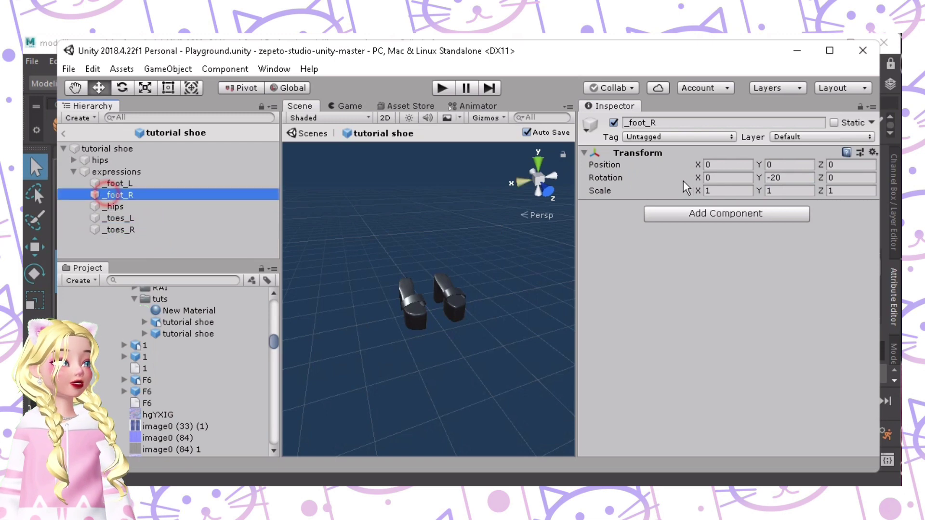
{"action": "left_click", "coordinate": [155, 183]}
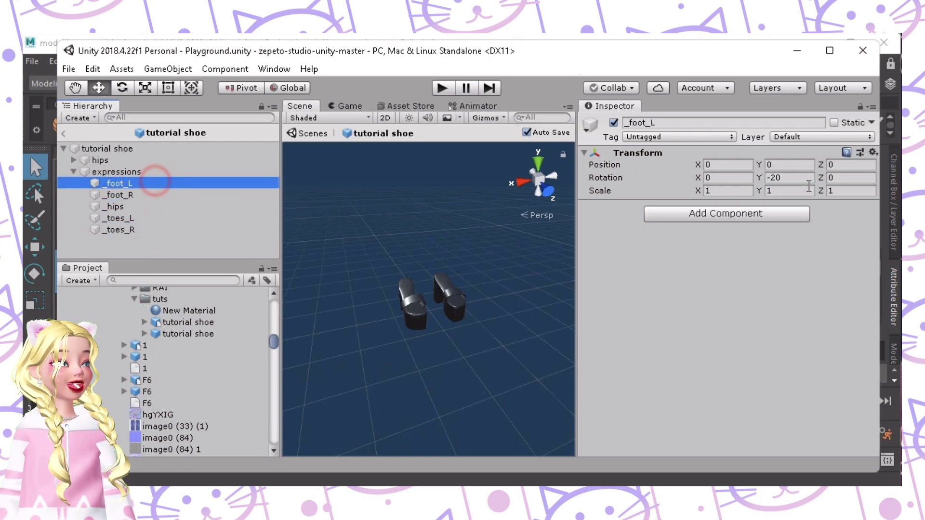
{"action": "left_click", "coordinate": [157, 207]}
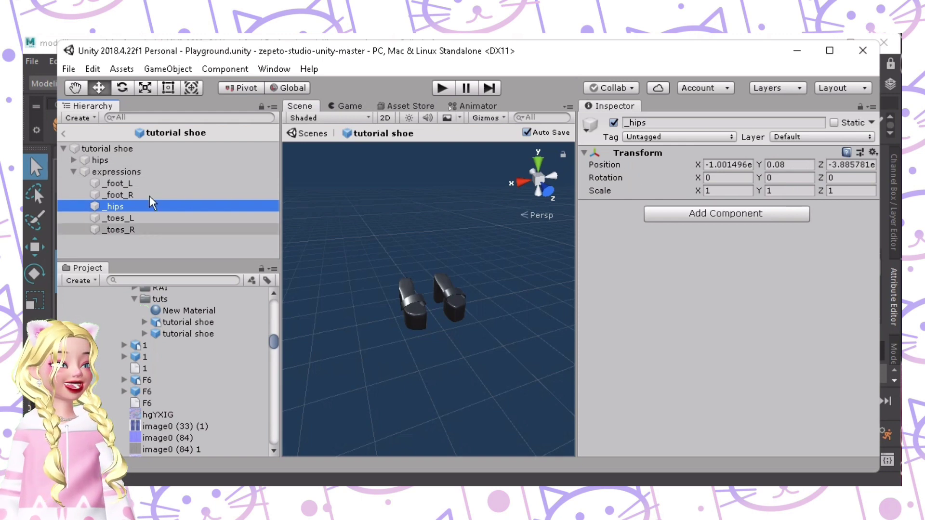
Collapse the expressions group and nest it under the hips bone.
{"action": "left_click", "coordinate": [74, 172]}
{"action": "left_click", "coordinate": [83, 170]}
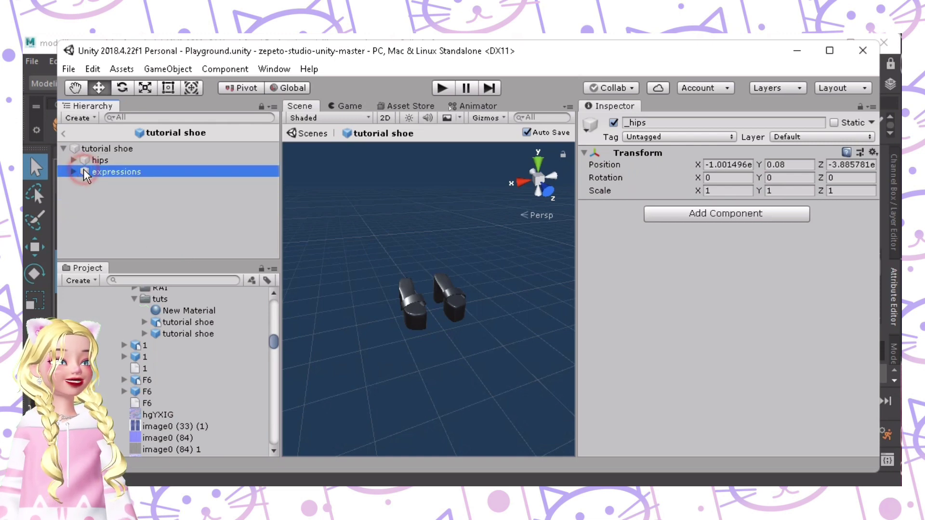
{"action": "left_click_drag", "start_coordinate": [83, 163], "coordinate": [87, 160]}
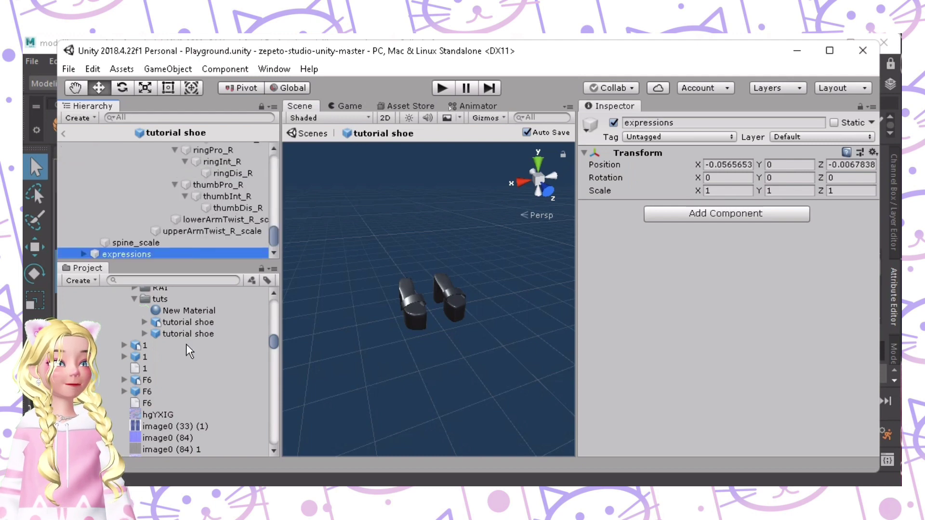
Export the tutorial shoe prefab as a .zepeto file and select the exported file in the tuts folder.
{"action": "right_click", "coordinate": [198, 333]}
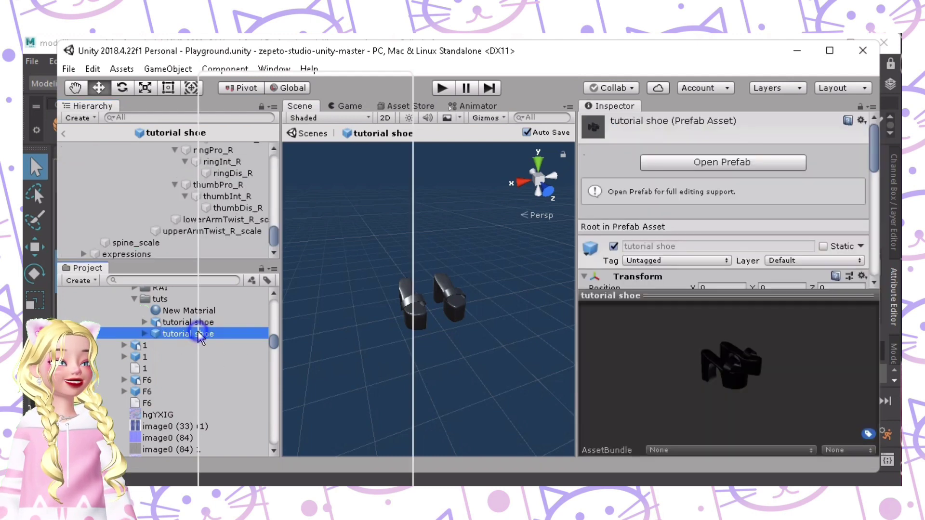
{"action": "mouse_move", "coordinate": [318, 388]}
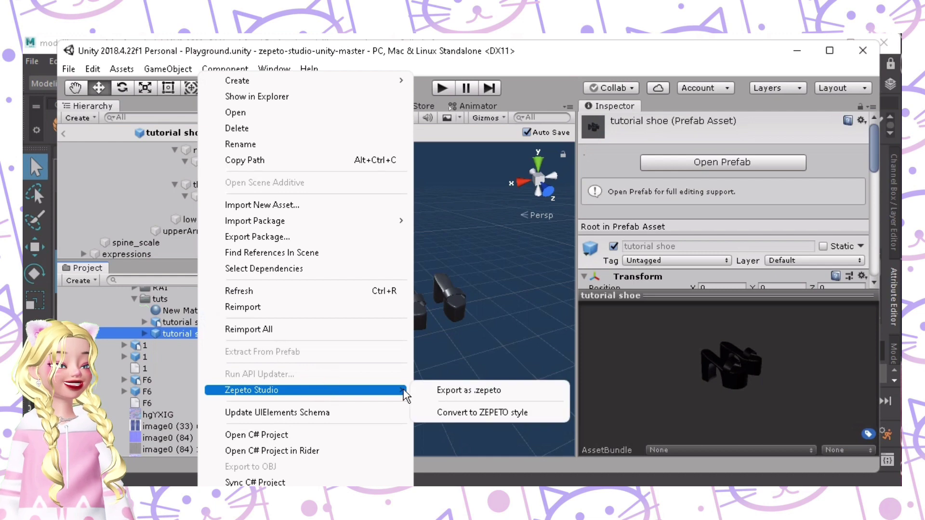
{"action": "left_click", "coordinate": [429, 389]}
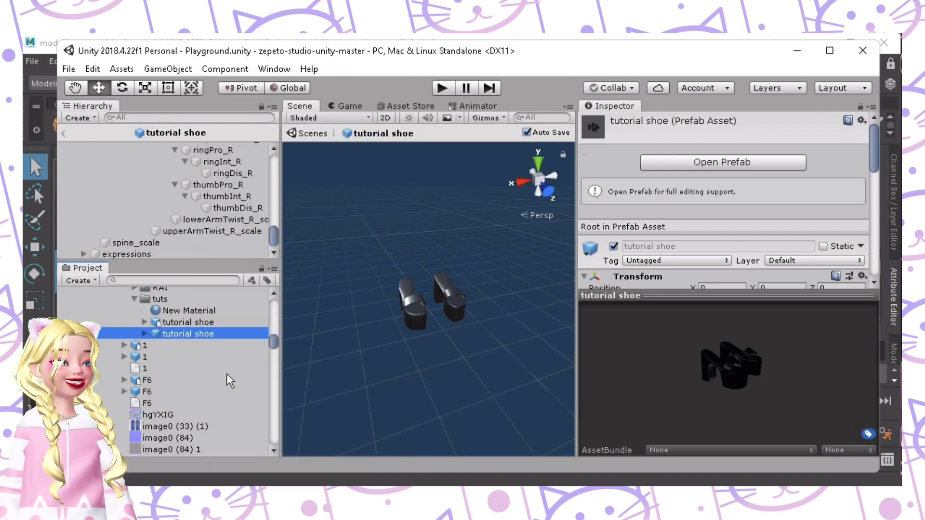
{"action": "left_click", "coordinate": [199, 345]}
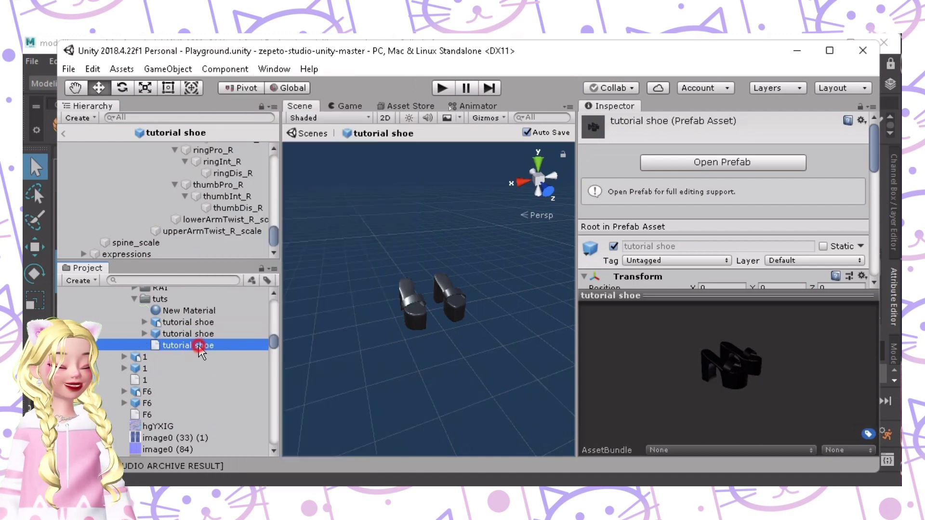